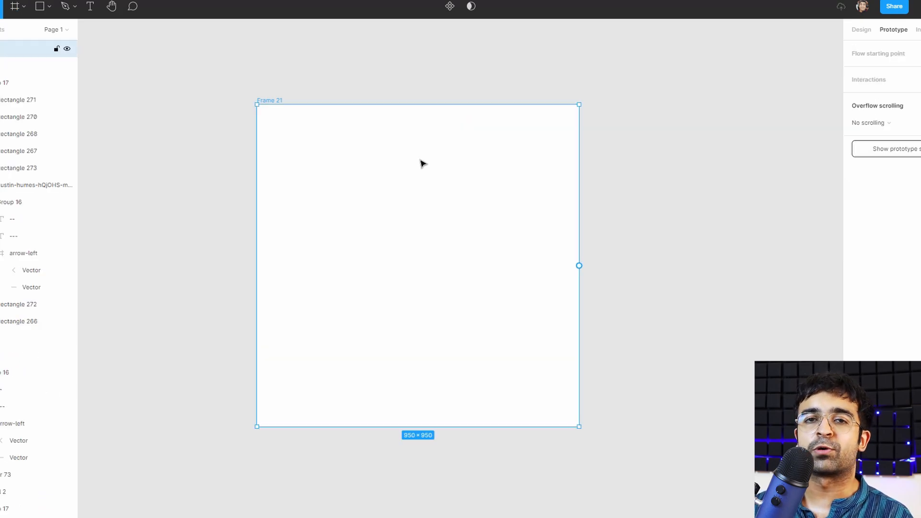
Draw a square frame about 674 × 674 inside the 950 × 950 frame and center it
key(Escape)
click(407, 164)
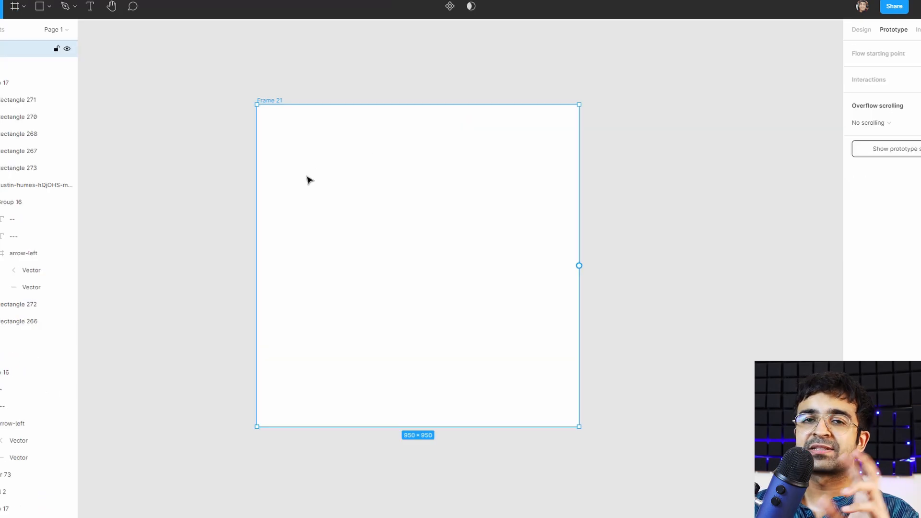
key(f)
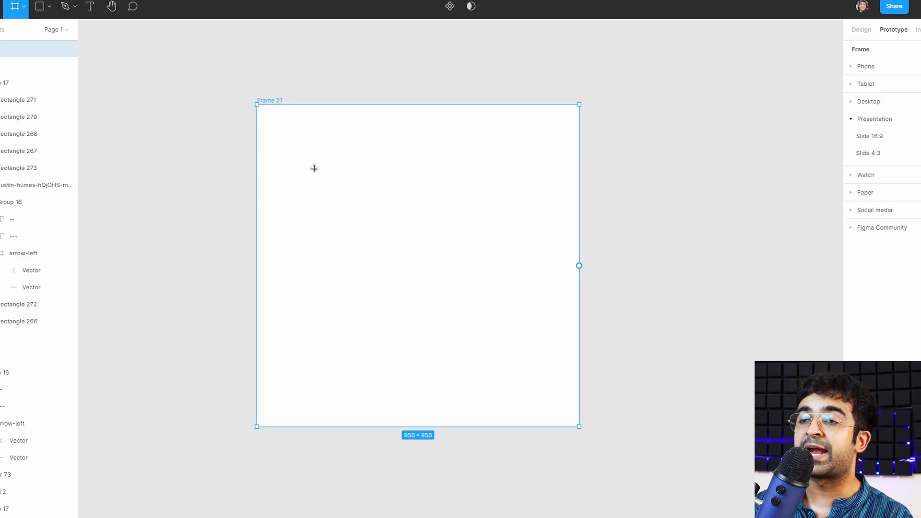
drag(322, 159, 558, 394)
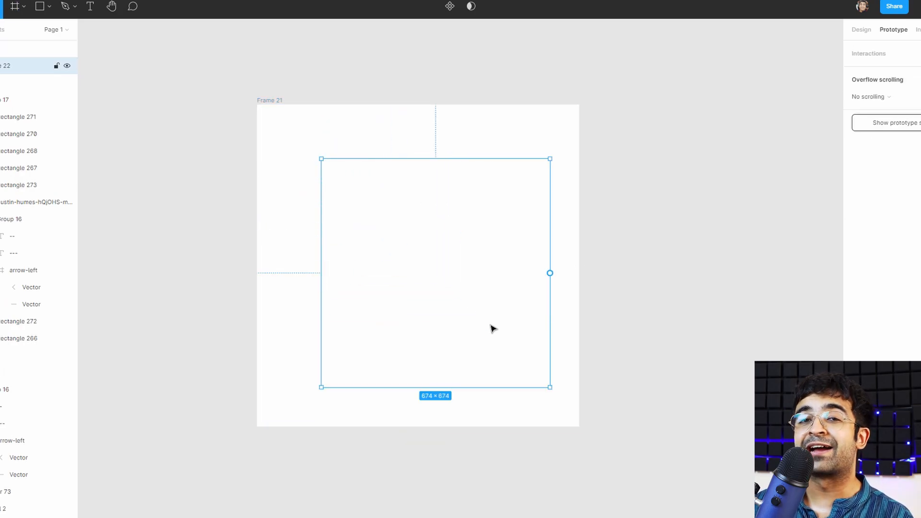
drag(494, 328, 475, 323)
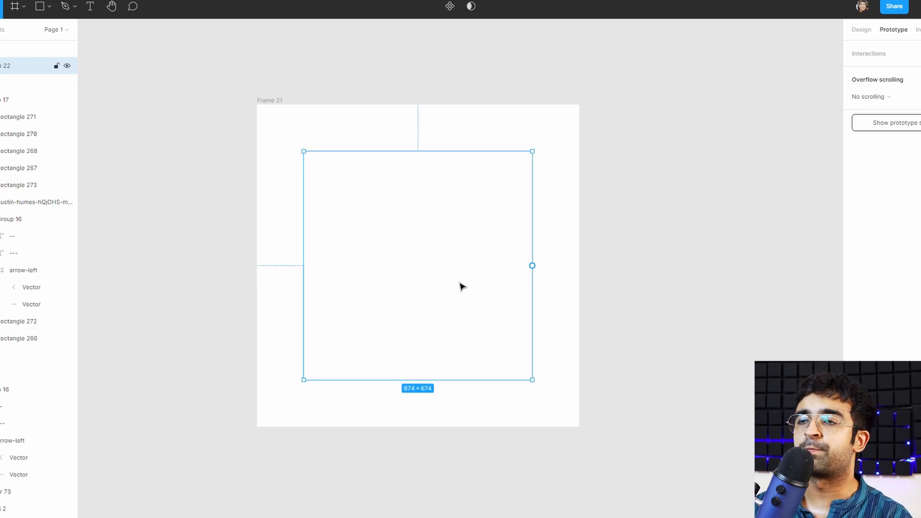
Change the fill of the outer 950 × 950 frame to a light grey
click(269, 101)
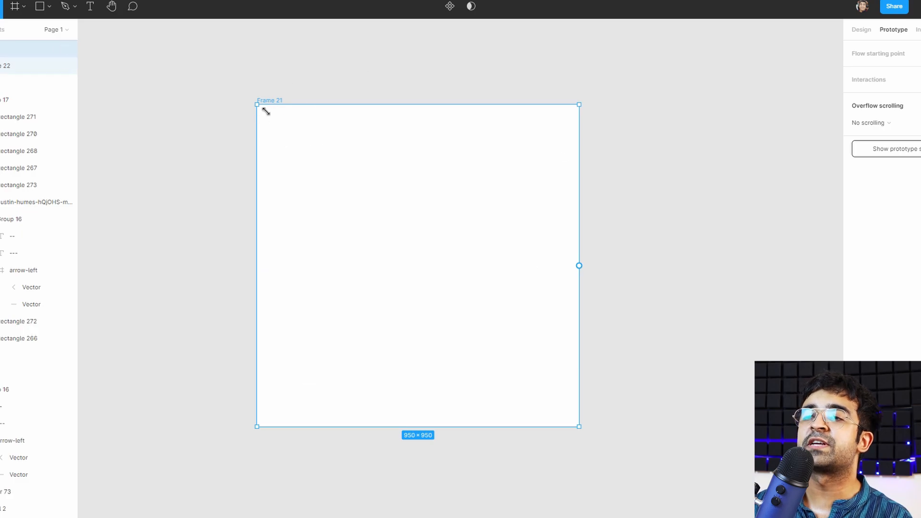
click(863, 31)
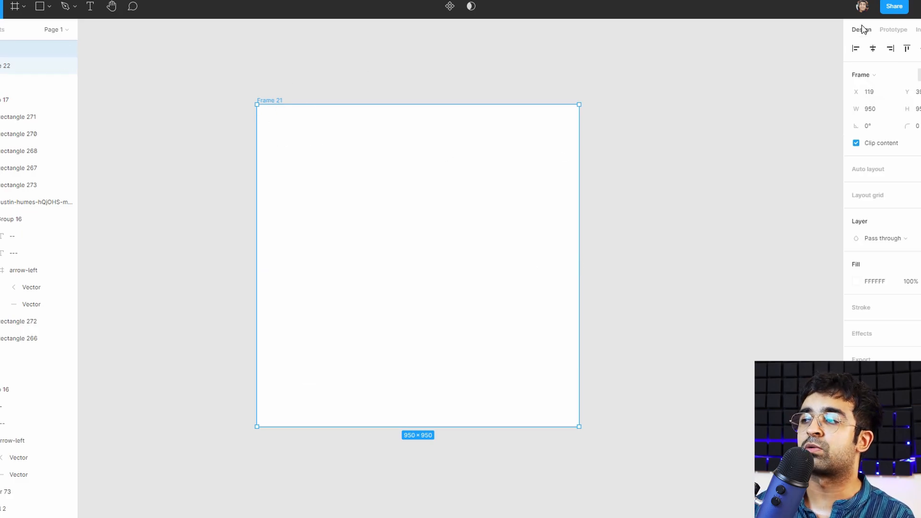
click(857, 283)
click(709, 274)
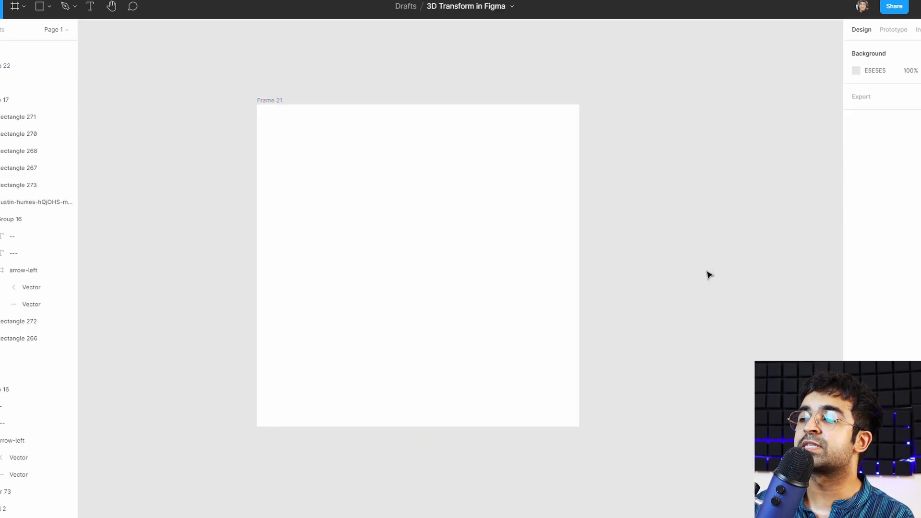
click(362, 174)
click(271, 100)
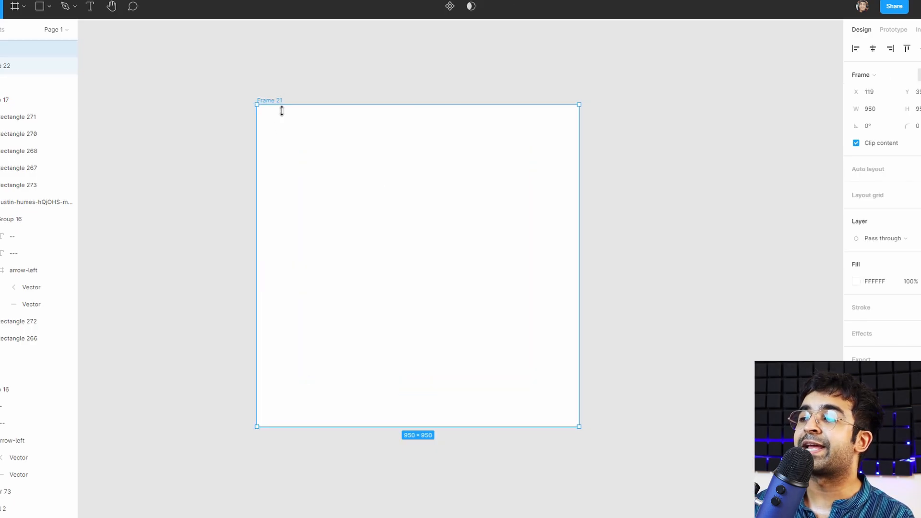
click(857, 281)
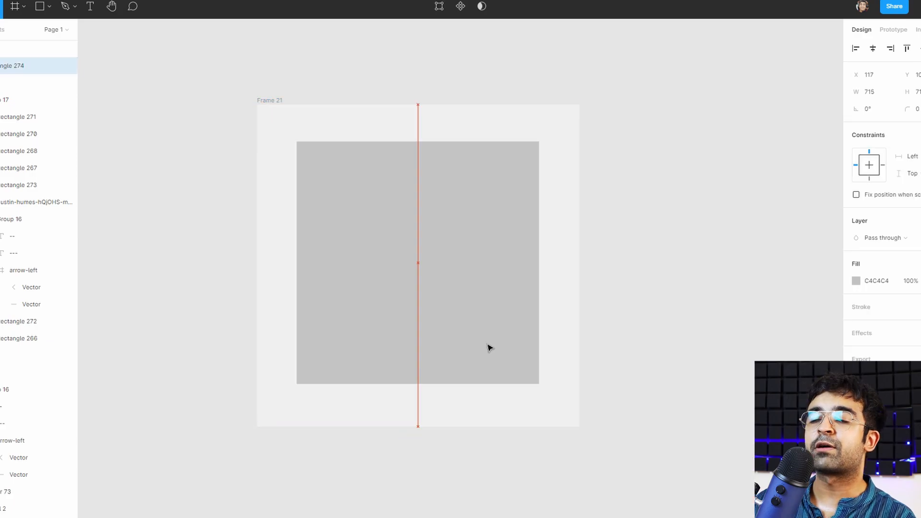
Center the 715 × 715 square inside the frame and set its fill to white
drag(487, 347, 488, 348)
click(856, 284)
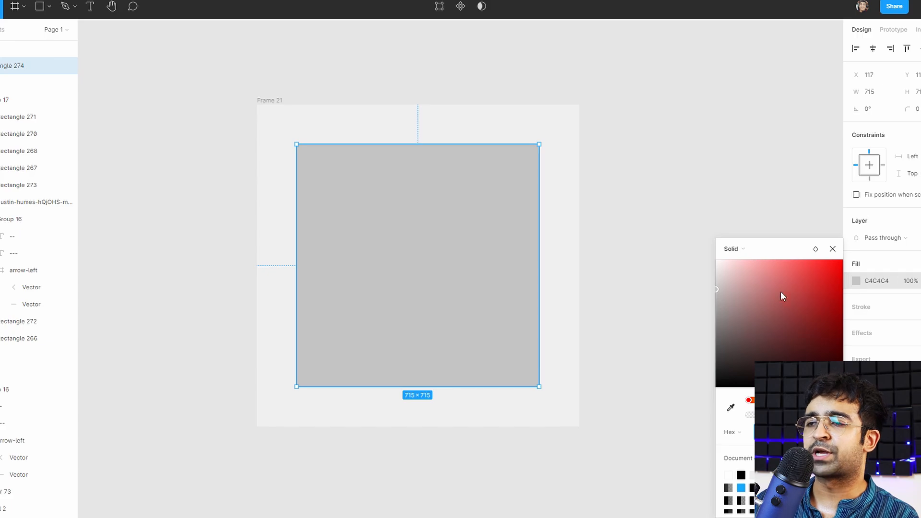
drag(781, 293, 569, 127)
click(649, 103)
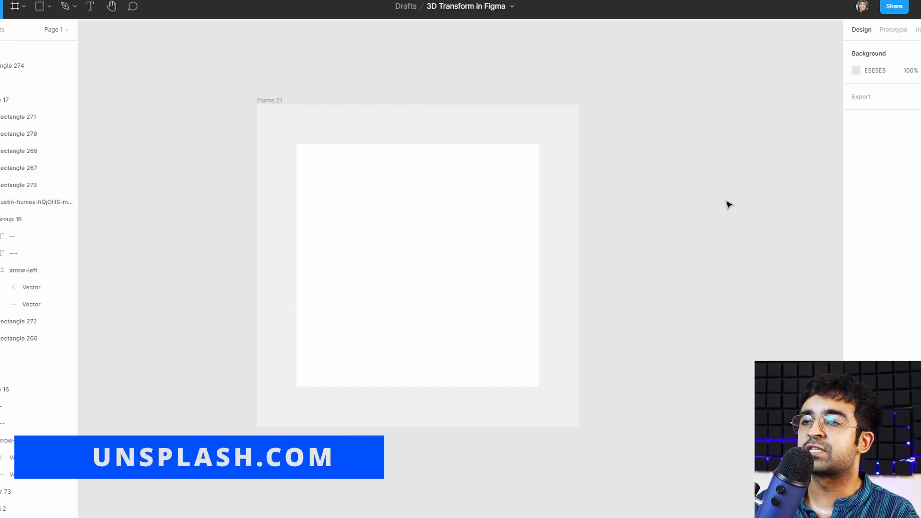
Paste the yellow flower image, place it over the white square in the frame and resize it to 715 × 715
key(ctrl+v)
scroll(641, 342, down, 3)
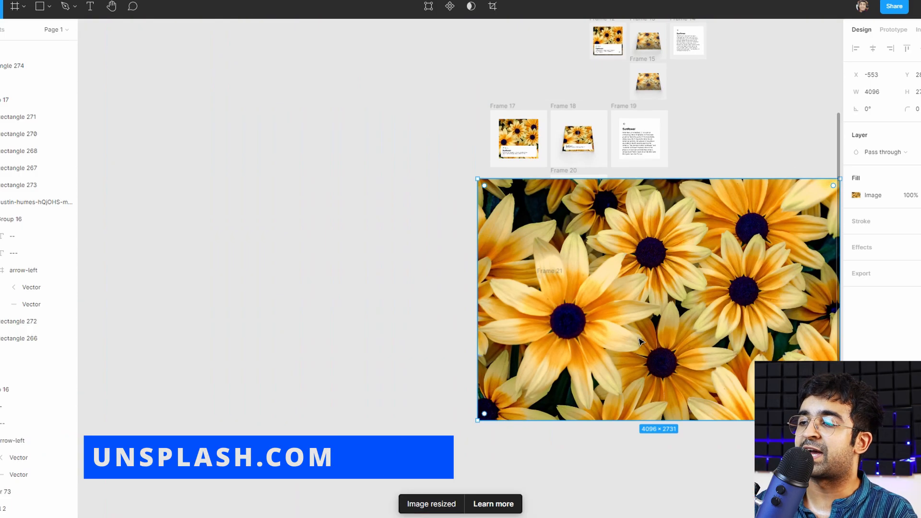
scroll(708, 357, right, 5)
drag(701, 365, 401, 376)
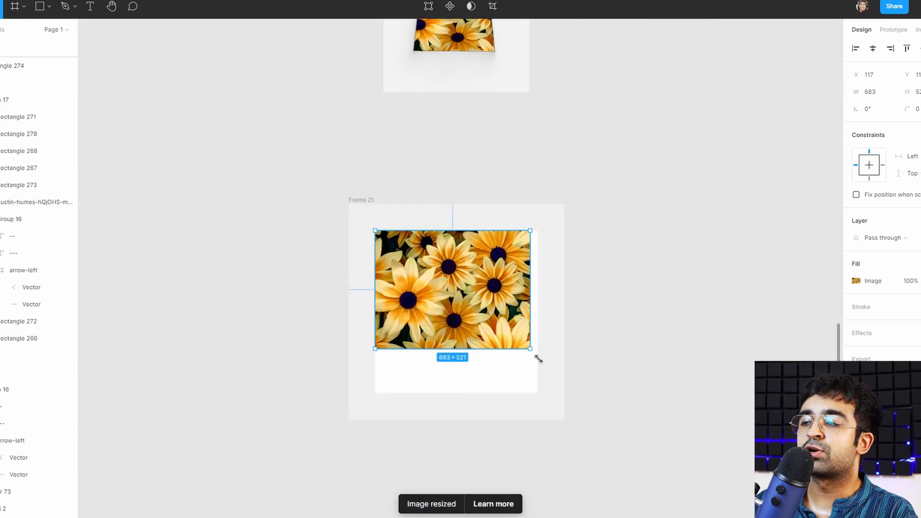
drag(539, 360, 543, 391)
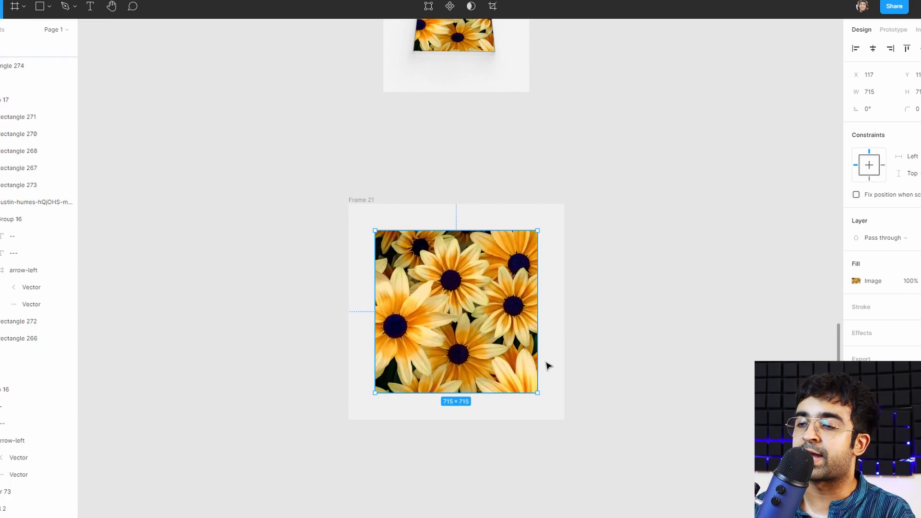
Add a white card, drawn at about 602 × 183, over the image's lower part with the Plants label, Sunflower heading and description
scroll(549, 366, up, 3)
click(664, 345)
key(r)
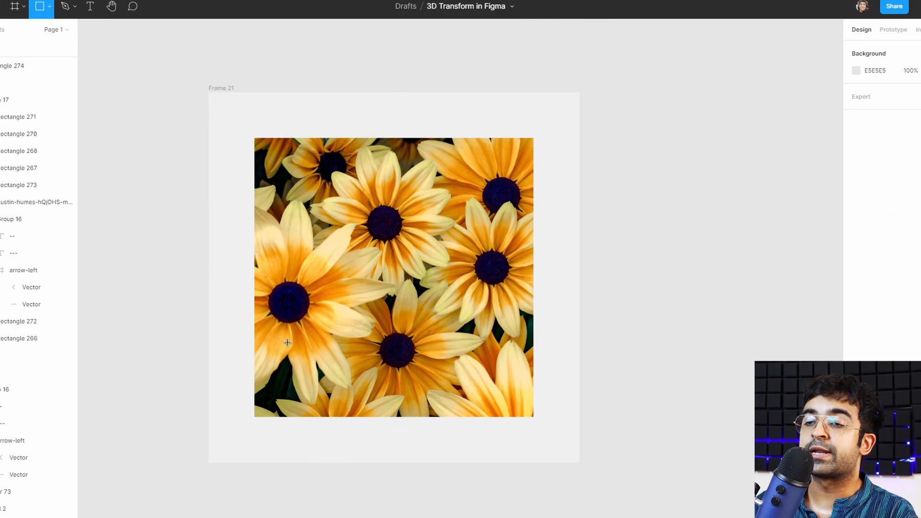
mouse_move(277, 333)
mouse_down()
mouse_move(413, 397)
mouse_move(512, 404)
mouse_up()
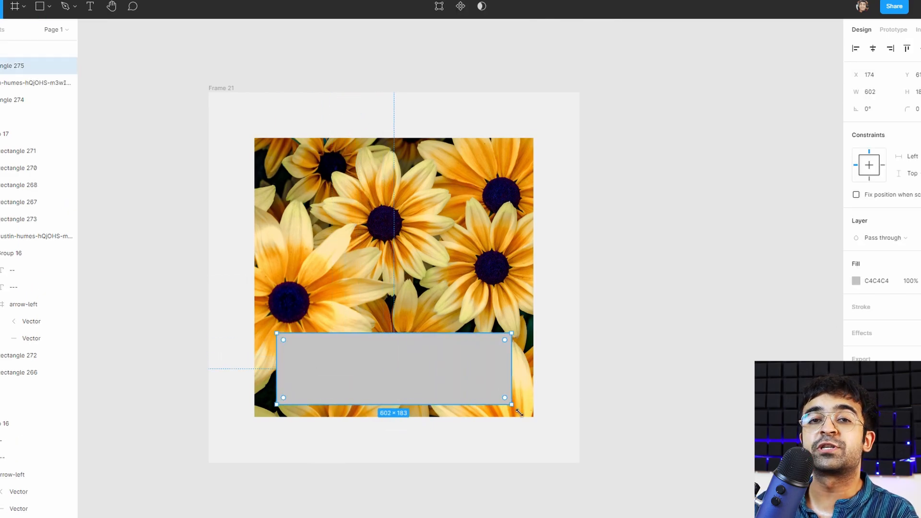
key(Escape)
drag(445, 384, 440, 389)
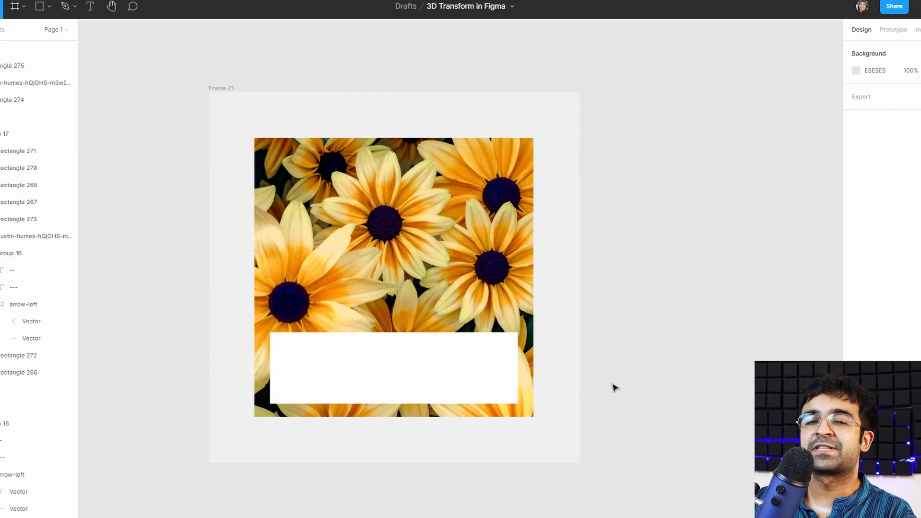
scroll(617, 389, up, 1)
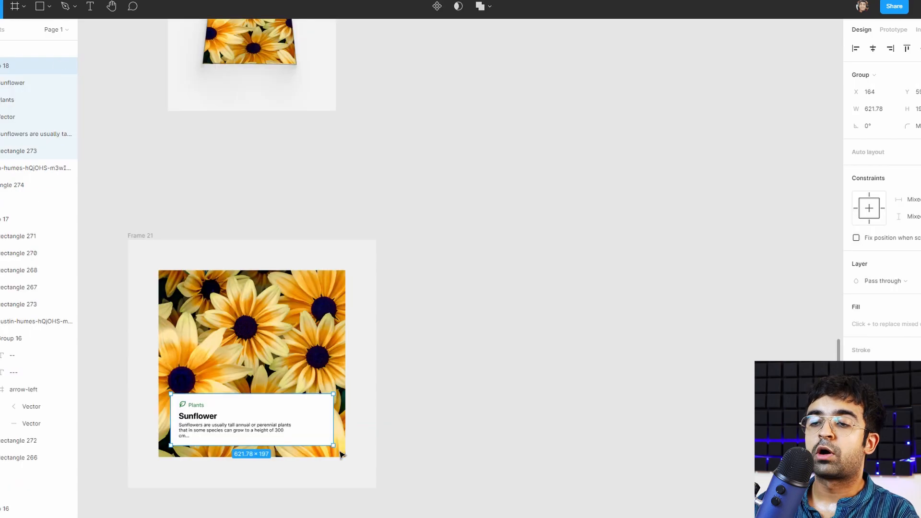
click(395, 432)
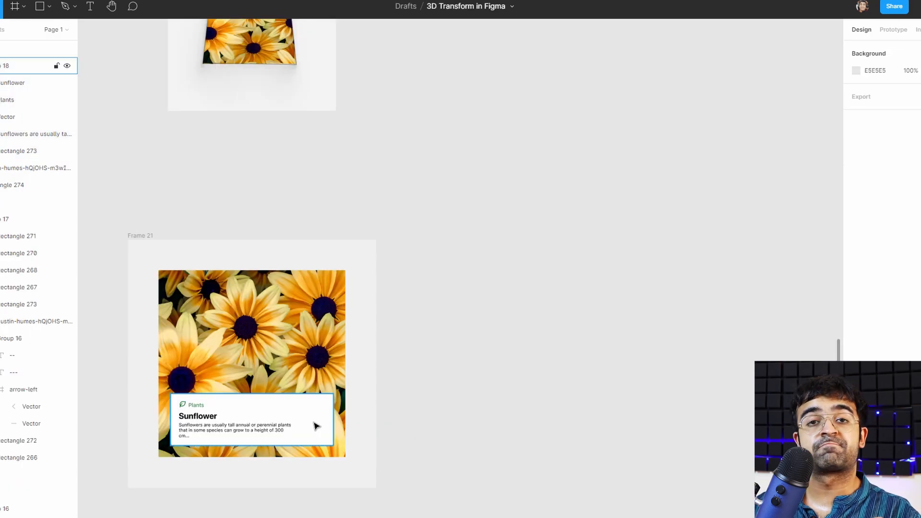
Draw a vertical rectangle about 119 × 827 covering the left edge of the flower image
scroll(182, 431, up, 3)
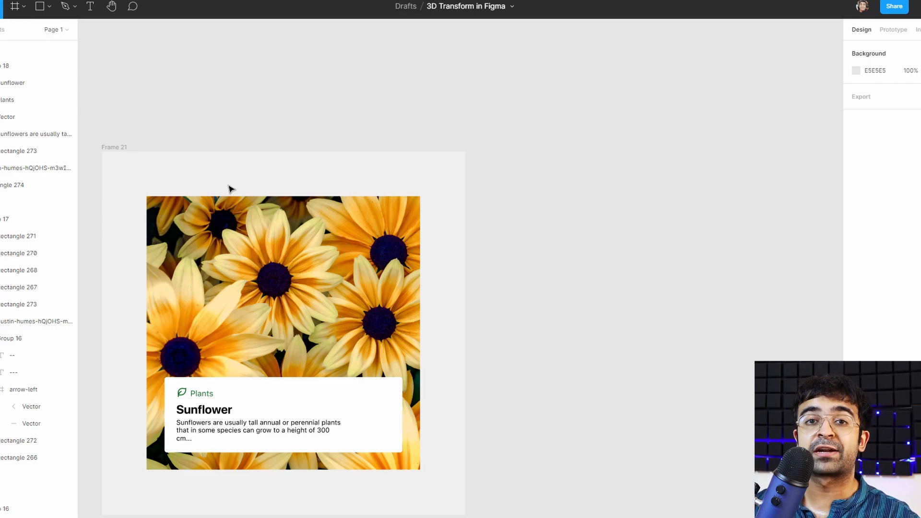
key(r)
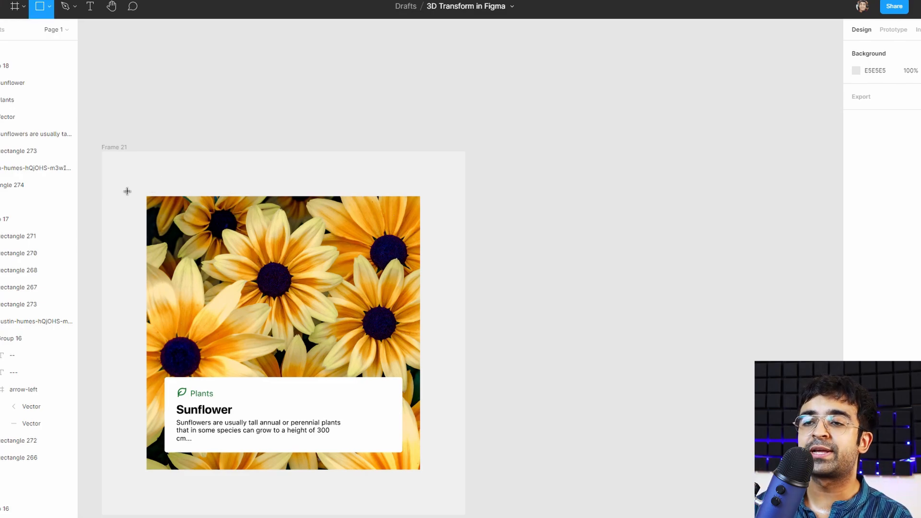
mouse_move(116, 176)
mouse_down()
mouse_move(161, 428)
mouse_move(152, 498)
mouse_move(162, 492)
mouse_up()
key(Escape)
Duplicate the strip onto the image's other three edges, rotating the copies over the top and bottom by 90°
drag(135, 434, 274, 379)
drag(309, 457, 347, 199)
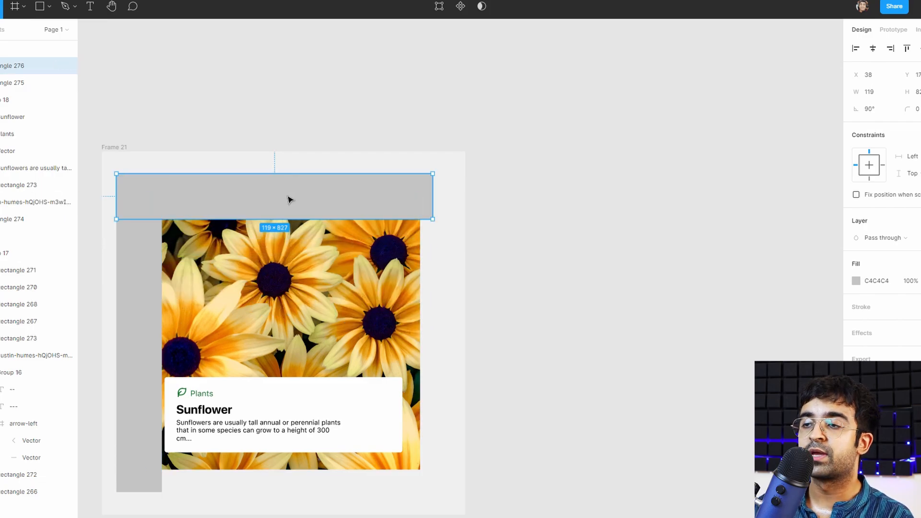
drag(292, 200, 313, 493)
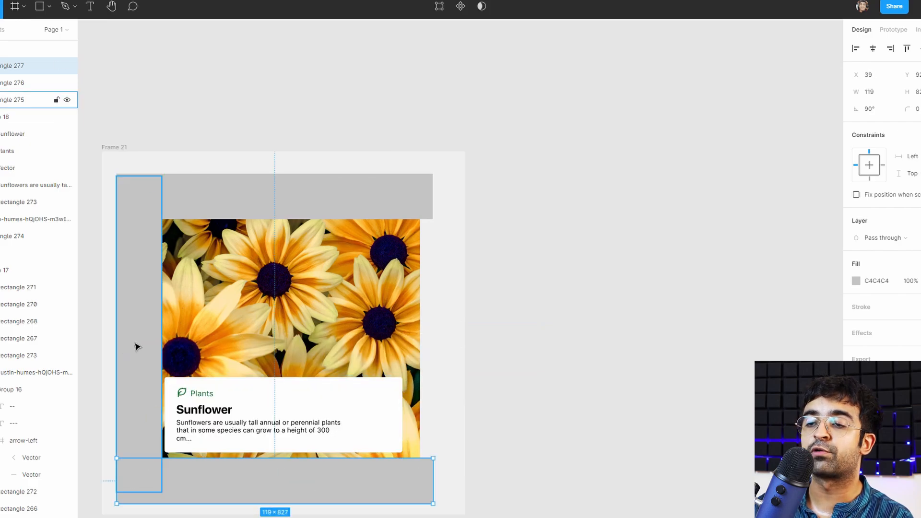
drag(136, 346, 420, 359)
click(498, 290)
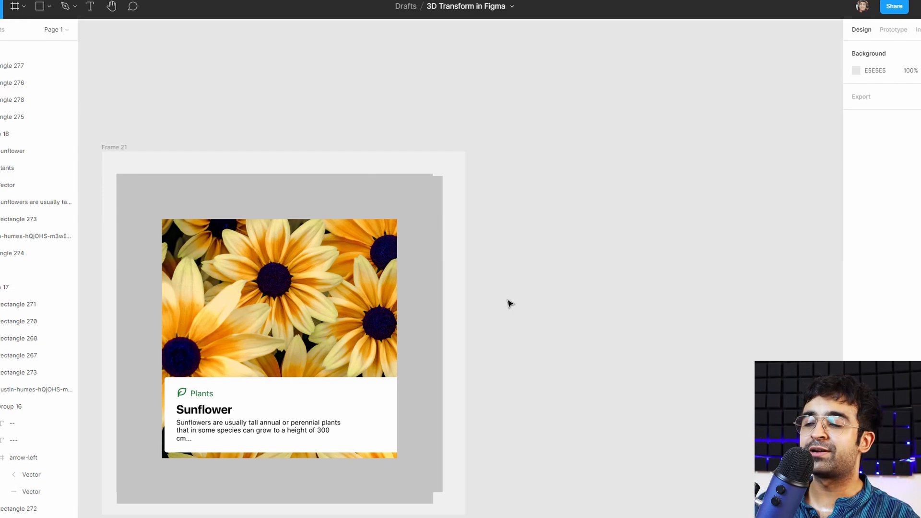
Slant the inner edge of the right strip by shifting its upper-left corner point 80 px left and 10 px down
click(433, 346)
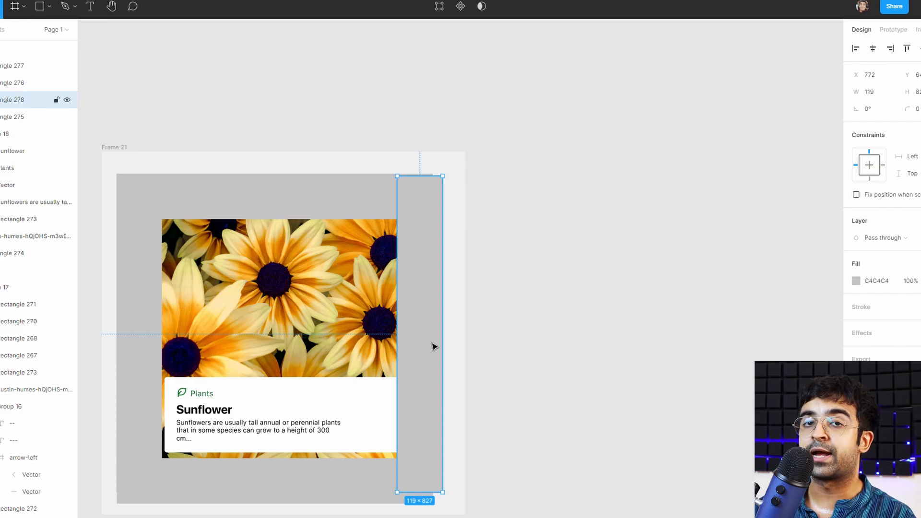
double_click(434, 346)
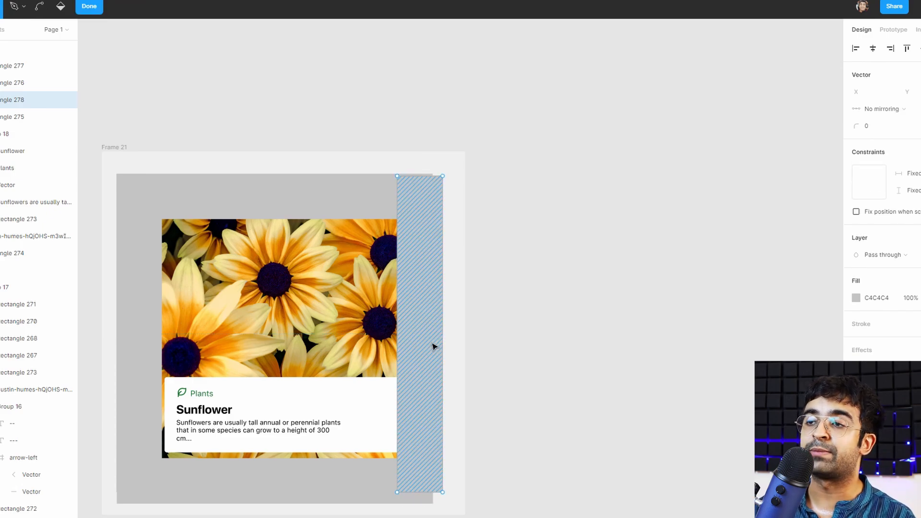
click(398, 176)
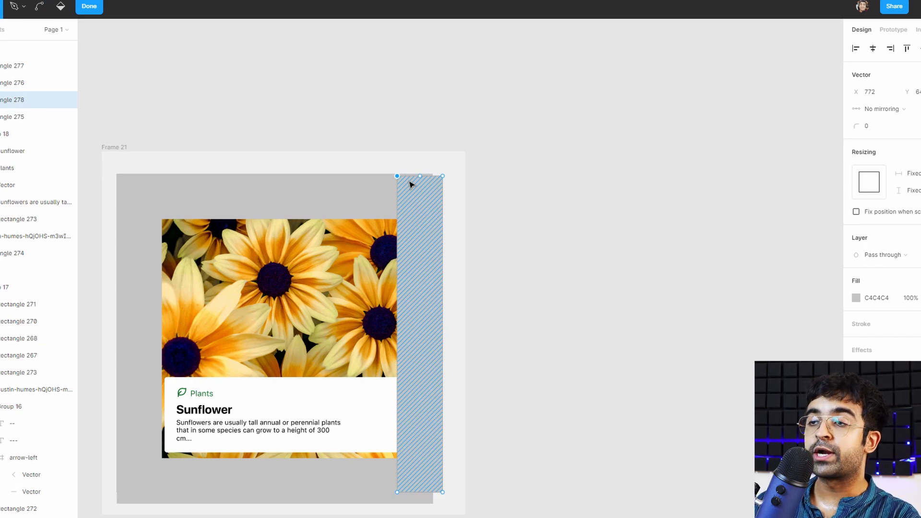
key(shift+Left)
key(shift+Left)
key(shift+Left)
key(shift+Left)
key(shift+Left)
key(shift+Down)
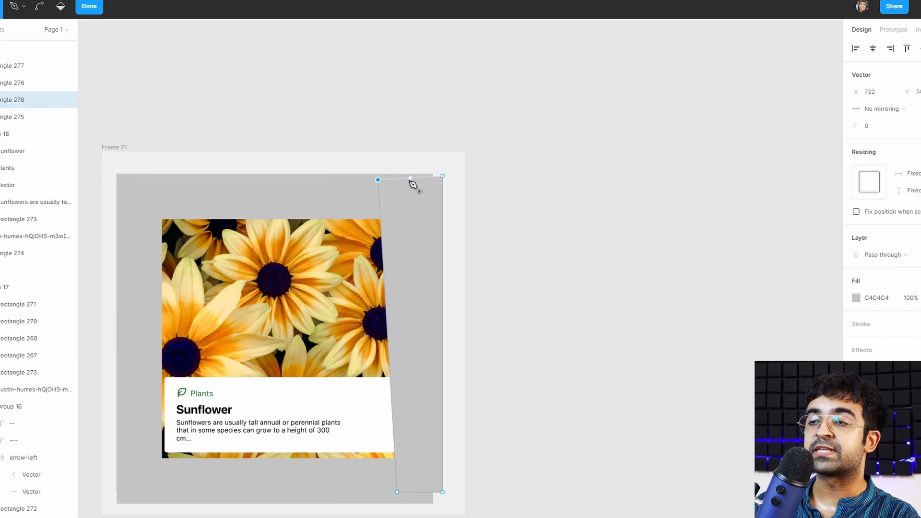
key(shift+Left)
key(shift+Left)
key(shift+Left)
Slant the inner edge of the left strip by shifting its upper-right corner point 80 px right to X 237
click(138, 320)
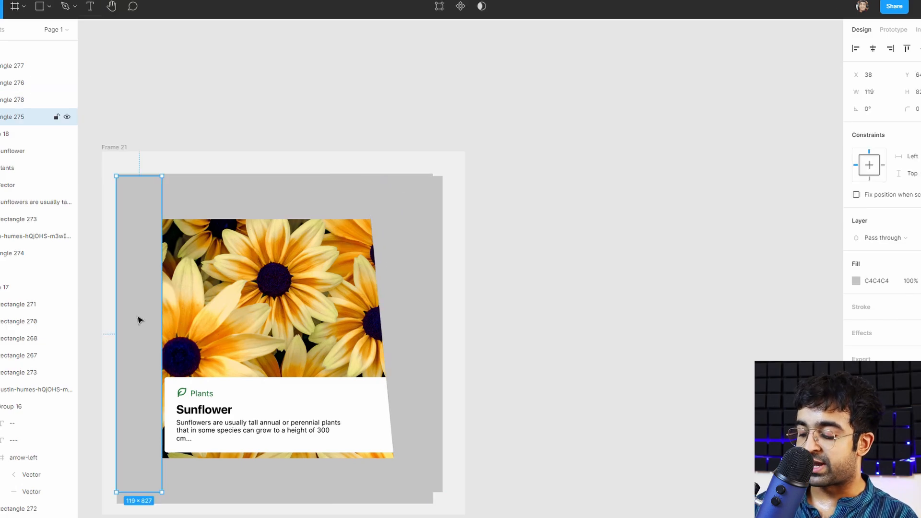
double_click(137, 320)
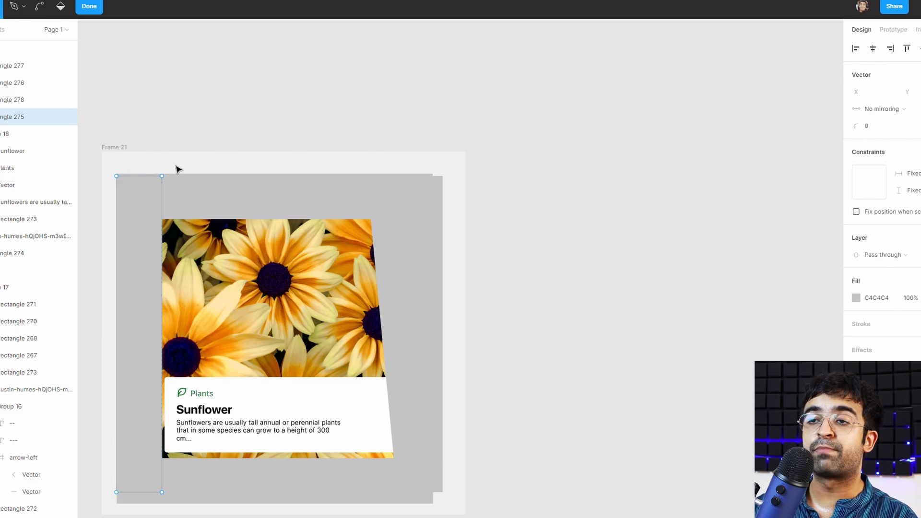
click(163, 177)
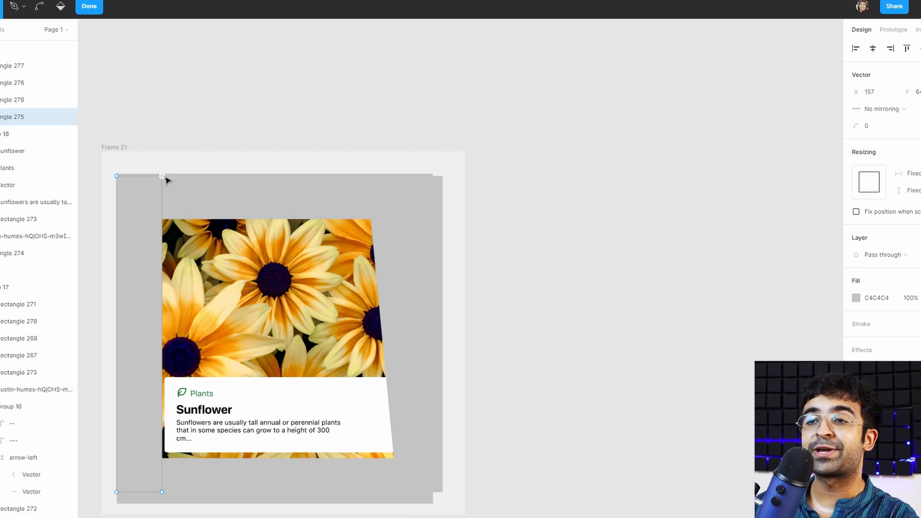
key(shift+Right)
key(shift+Right)
key(shift+Right)
key(shift+Right)
key(shift+Right)
key(shift+Right)
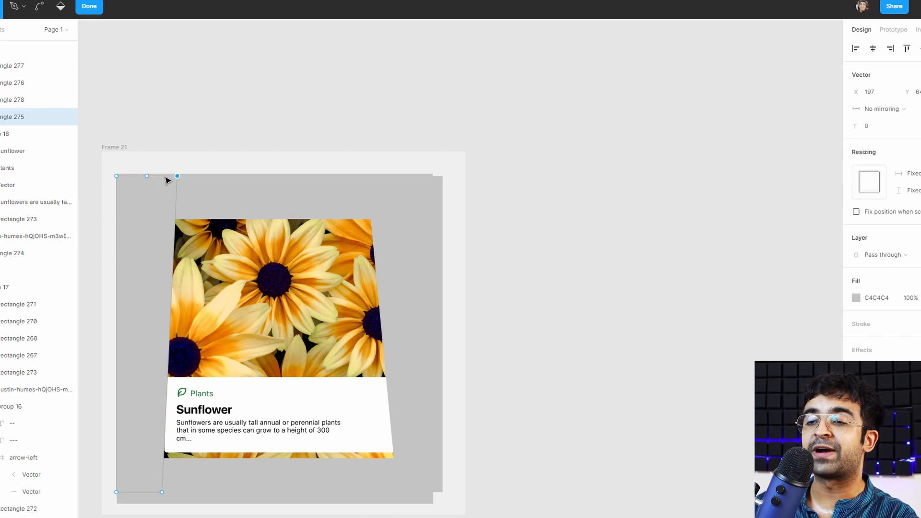
key(shift+Right)
key(shift+Right)
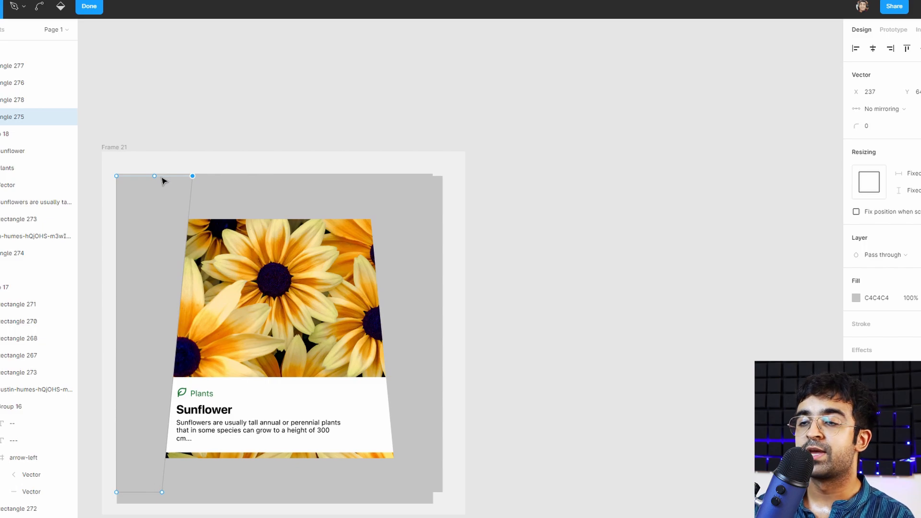
key(Escape)
key(Escape)
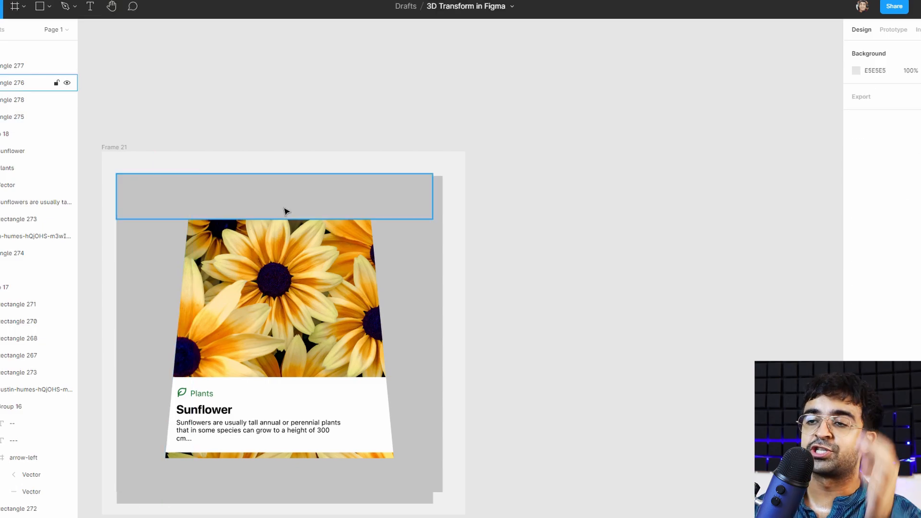
Thicken the upper strip to about 139 and the lower strip to about 142 by extending their inner edges over the image
click(285, 212)
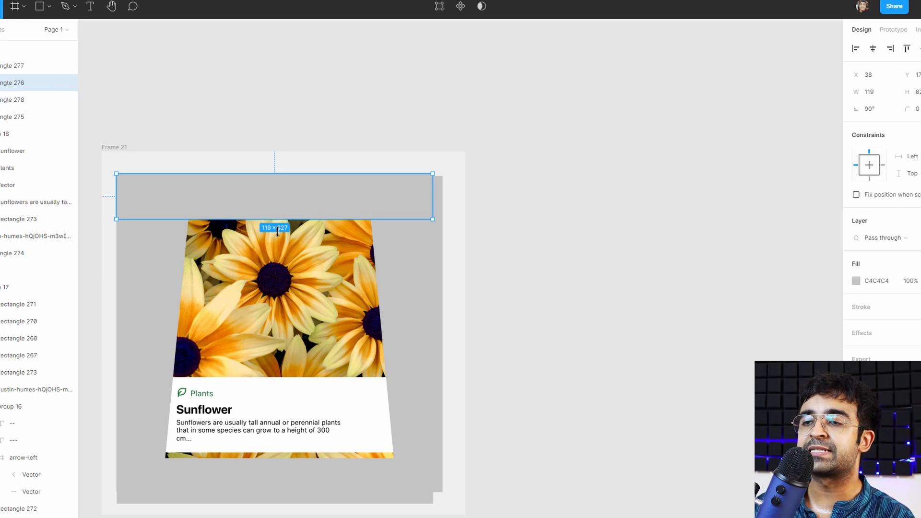
click(278, 492)
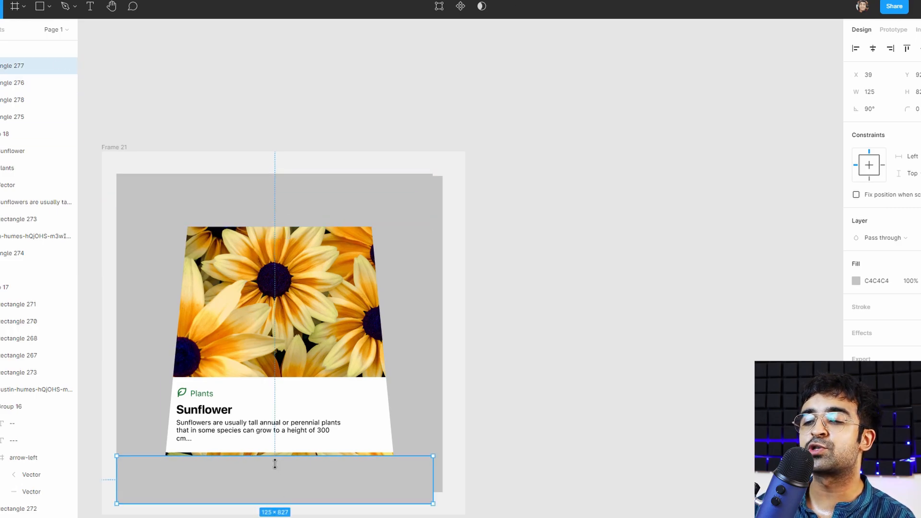
drag(275, 464, 270, 458)
key(Escape)
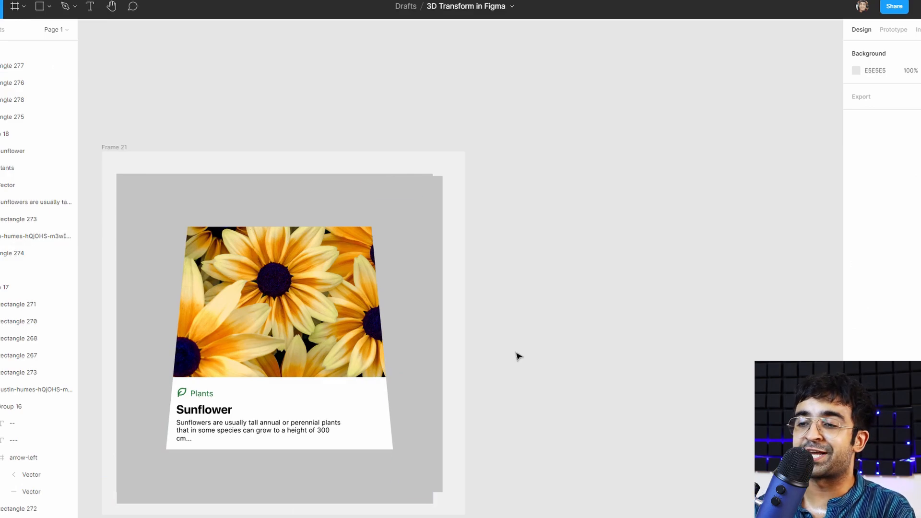
Duplicate the white 715 × 715 base rectangle that lies behind the flower image
click(387, 427)
click(19, 253)
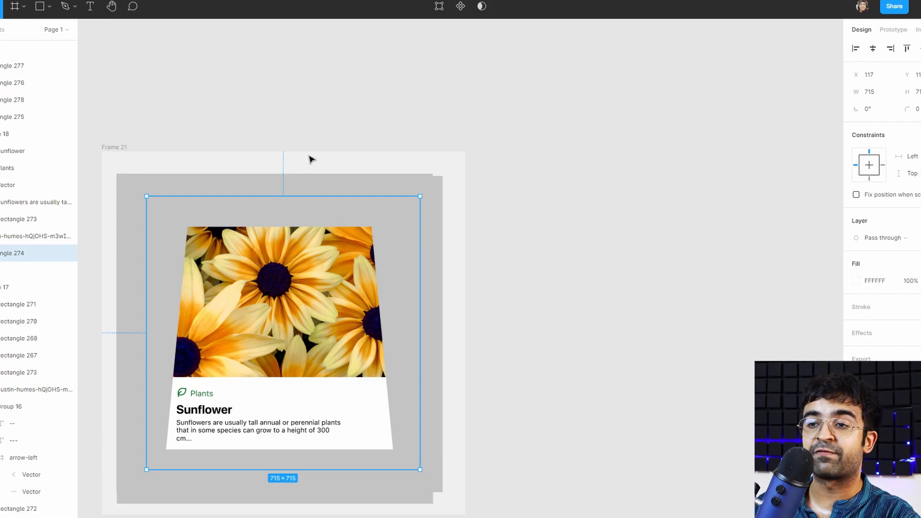
key(ctrl+d)
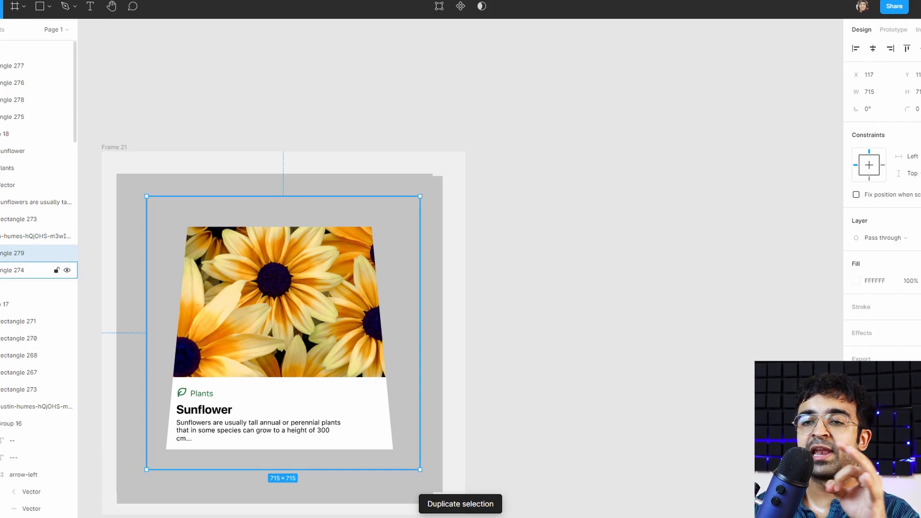
Use the lowest base rectangle as a mask for its duplicate, the flower image, the text card and all four strips
click(2, 272)
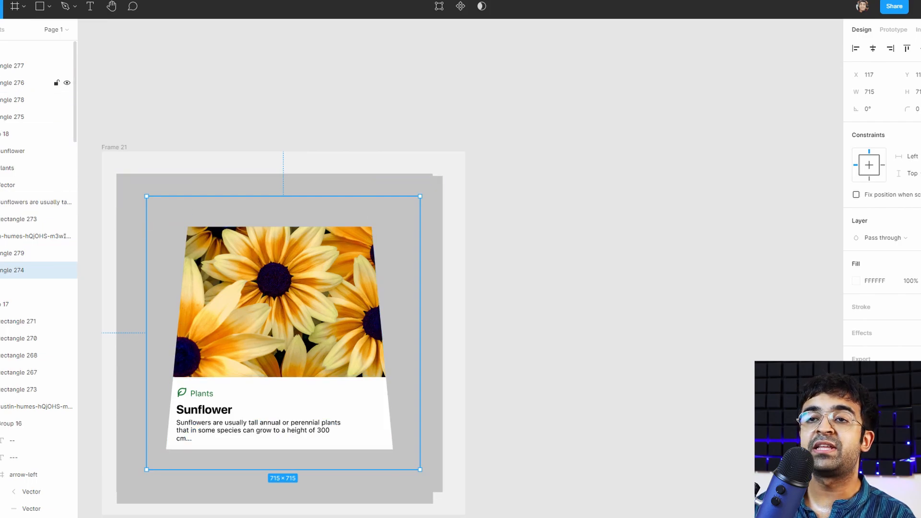
shift+click(1, 71)
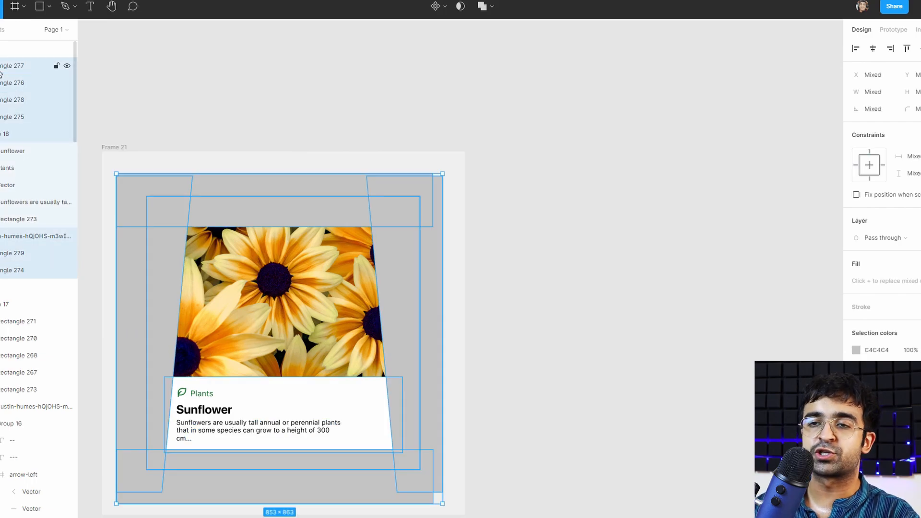
right_click(316, 321)
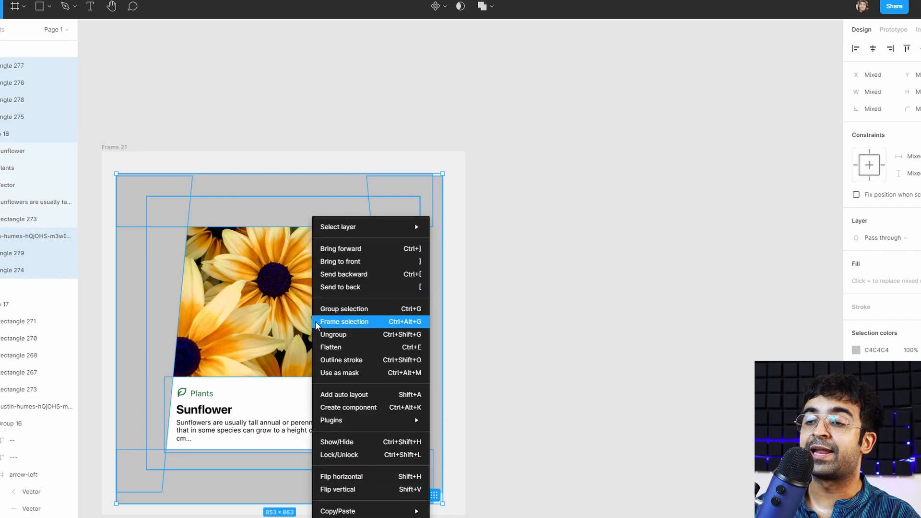
click(347, 373)
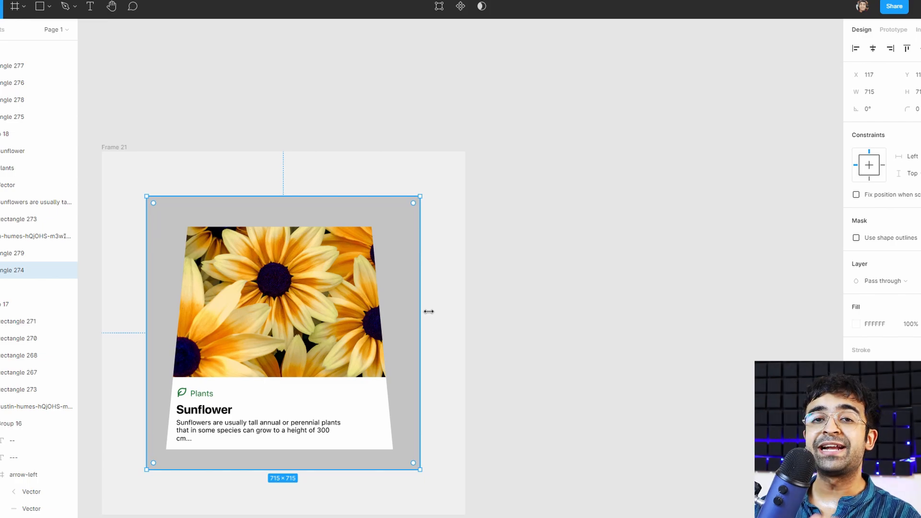
Recolour all four strips to the frame's background colour F0F0F0 by sampling it from the frame
click(405, 346)
click(175, 366)
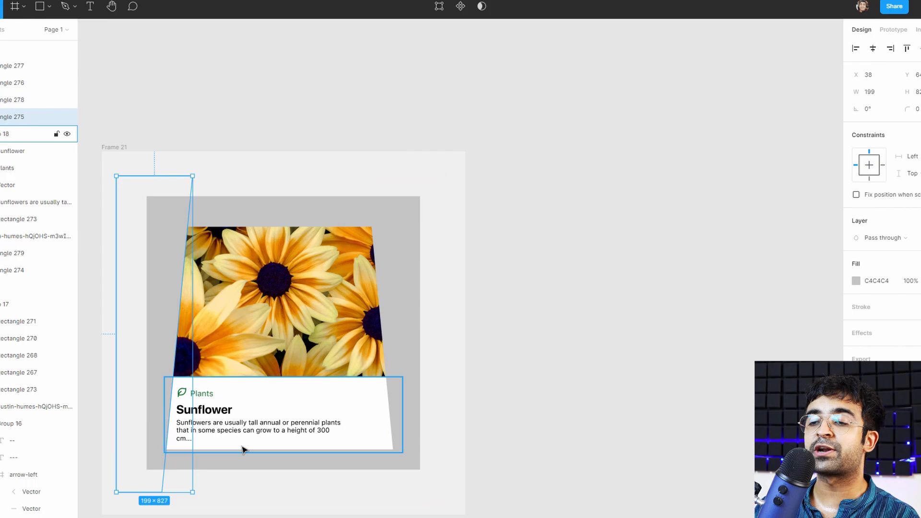
shift+click(245, 462)
shift+click(397, 346)
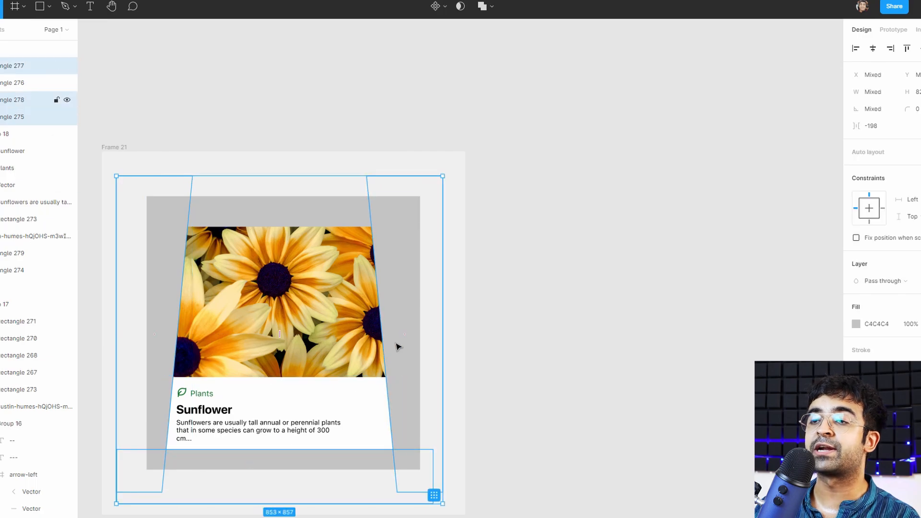
shift+click(316, 220)
click(856, 281)
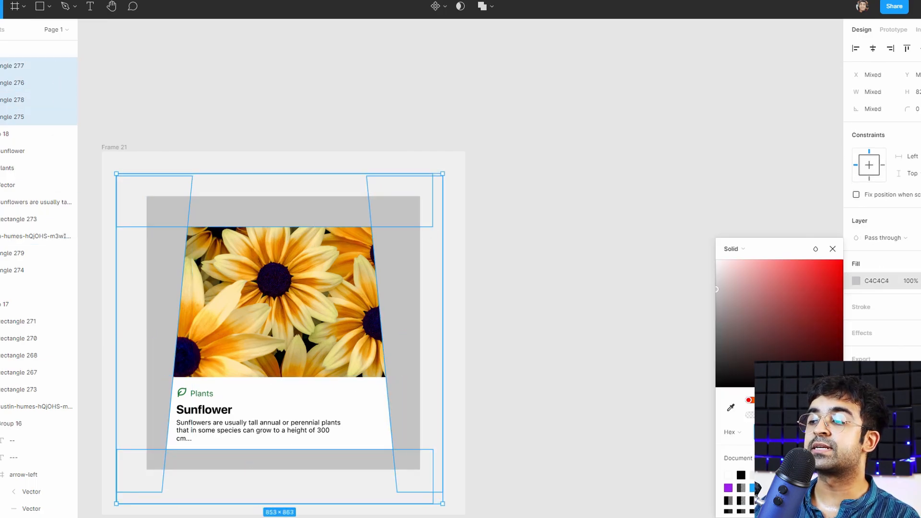
click(733, 408)
click(457, 190)
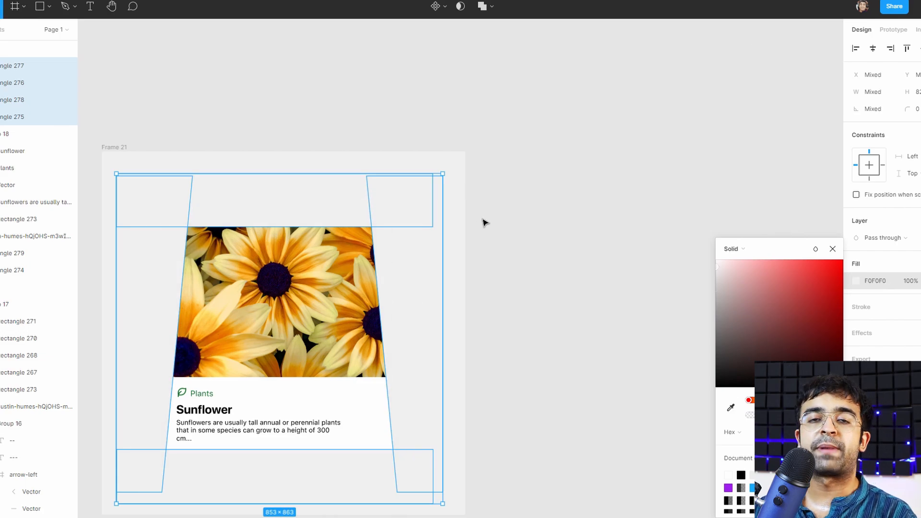
key(Escape)
key(Escape)
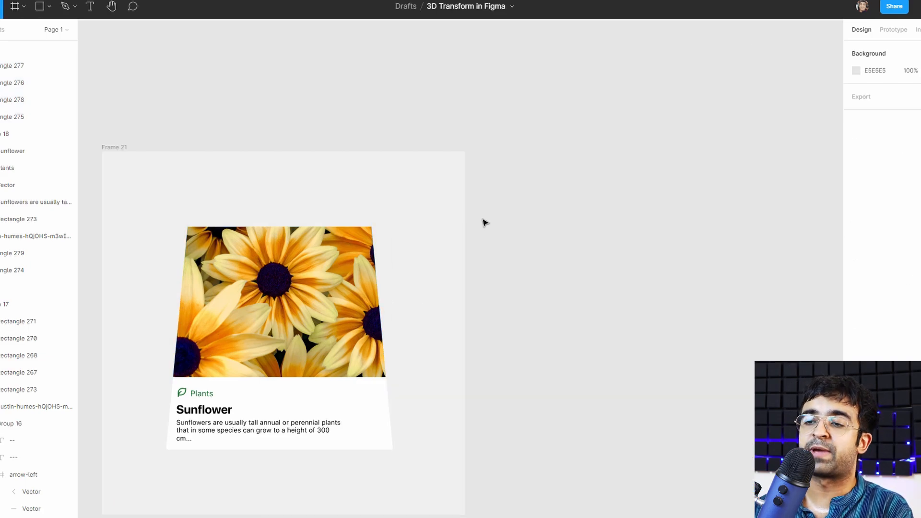
Move the right slanted strip outward to X 822 so it clears the flower image
click(399, 384)
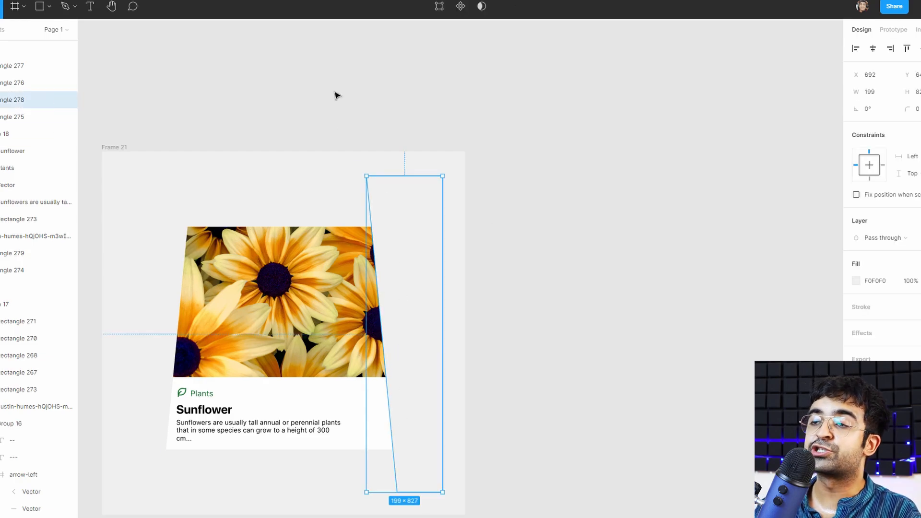
key(shift+Right)
key(shift+Right)
key(shift+Right)
key(shift+Right)
key(shift+Right)
key(shift+Right)
key(shift+Right)
key(shift+Right)
key(shift+Right)
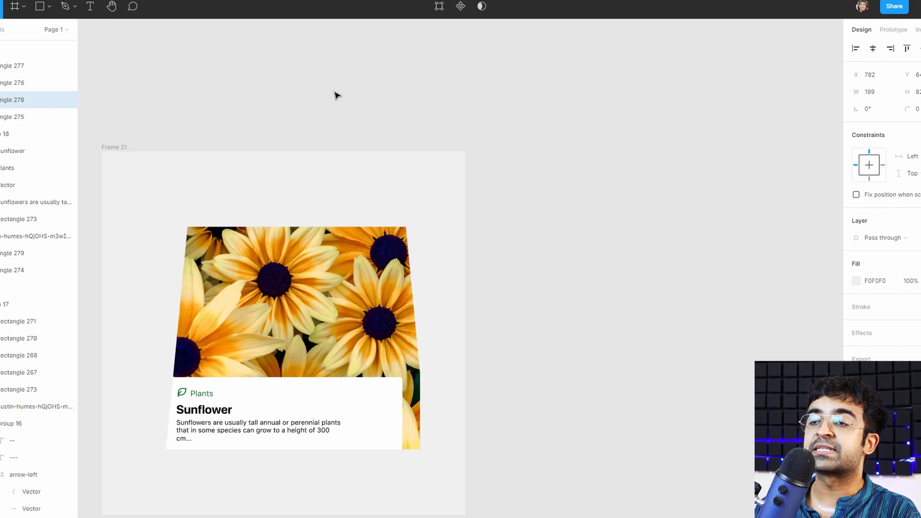
key(shift+Right)
key(shift+Right)
key(shift+Right)
key(shift+Right)
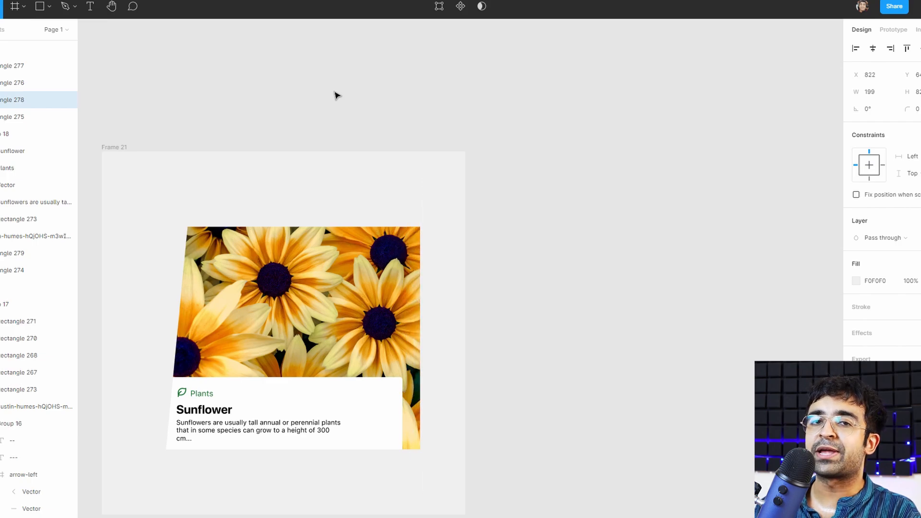
Move the left slanted strip outward to X -82 so it clears the flower image
click(166, 321)
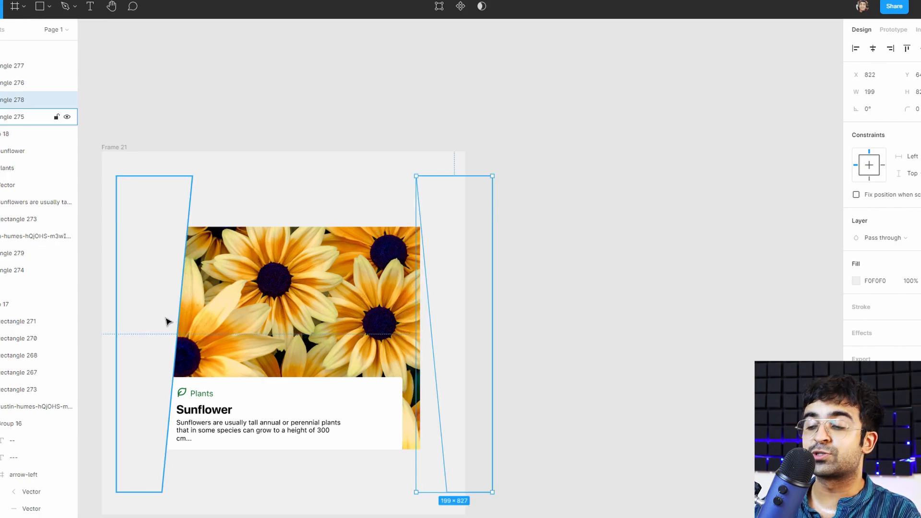
key(shift+Left)
key(shift+Left)
key(shift+Left)
key(shift+Left)
key(shift+Left)
key(shift+Left)
key(shift+Left)
key(shift+Left)
key(shift+Left)
key(shift+Left)
key(shift+Left)
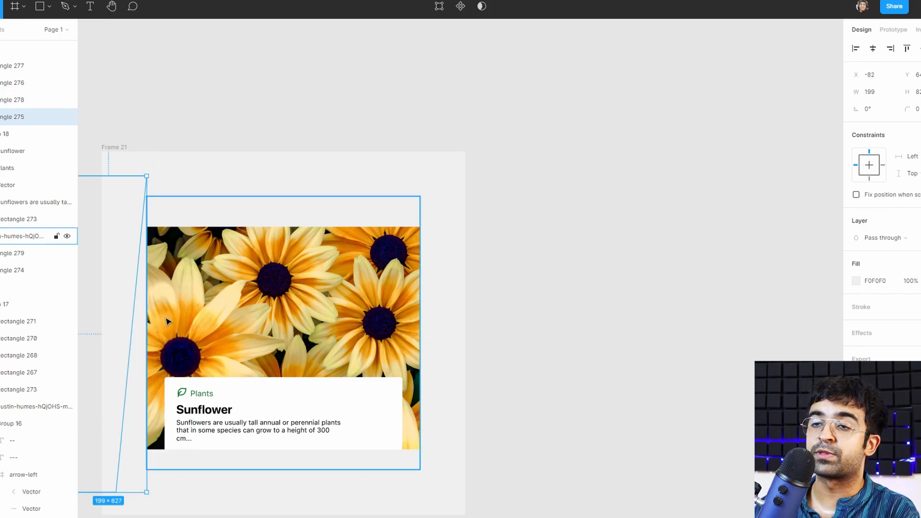
Move the upper strip up until it no longer covers the flower image
click(287, 220)
key(shift+Up)
key(shift+Up)
key(shift+Up)
key(shift+Up)
key(shift+Up)
key(shift+Up)
key(shift+Up)
key(shift+Up)
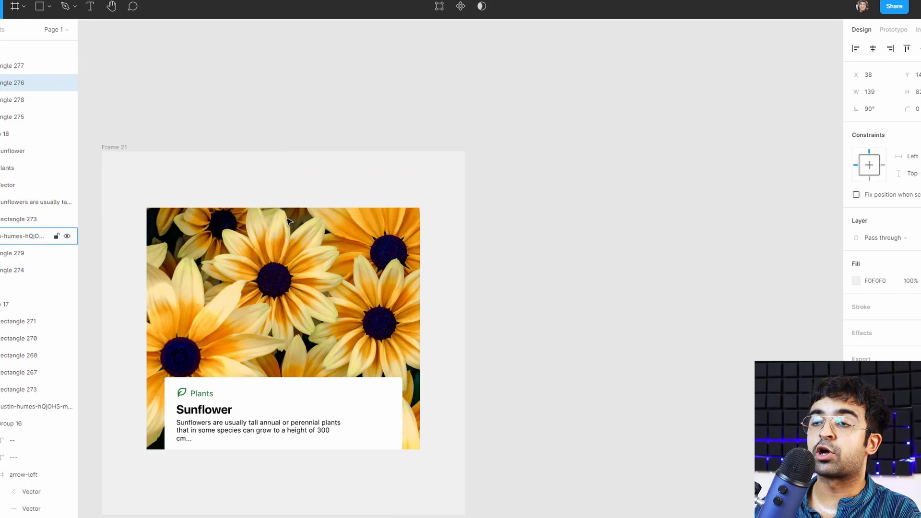
Move the lower strip down to the flower image's bottom edge, leaving only a sliver of overlap
click(318, 468)
key(shift+Down)
key(shift+Down)
key(shift+Down)
key(shift+Down)
key(shift+Down)
key(shift+Down)
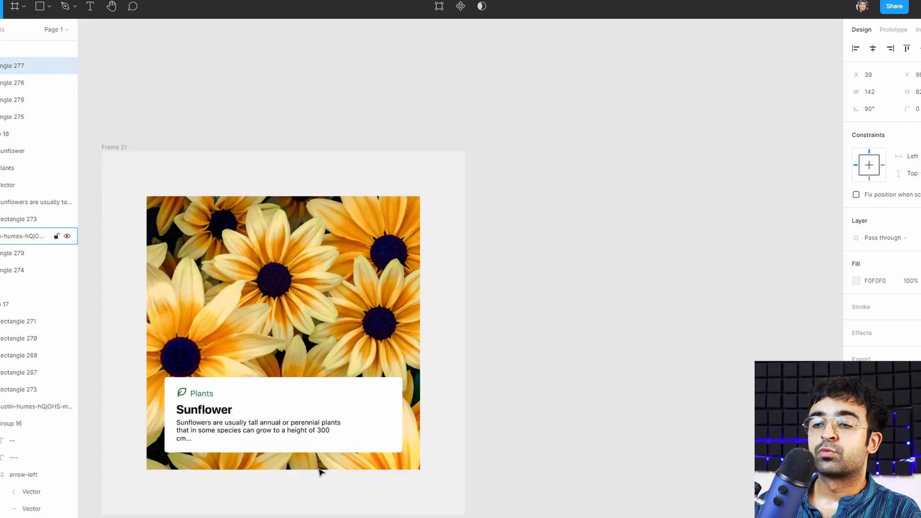
key(Up)
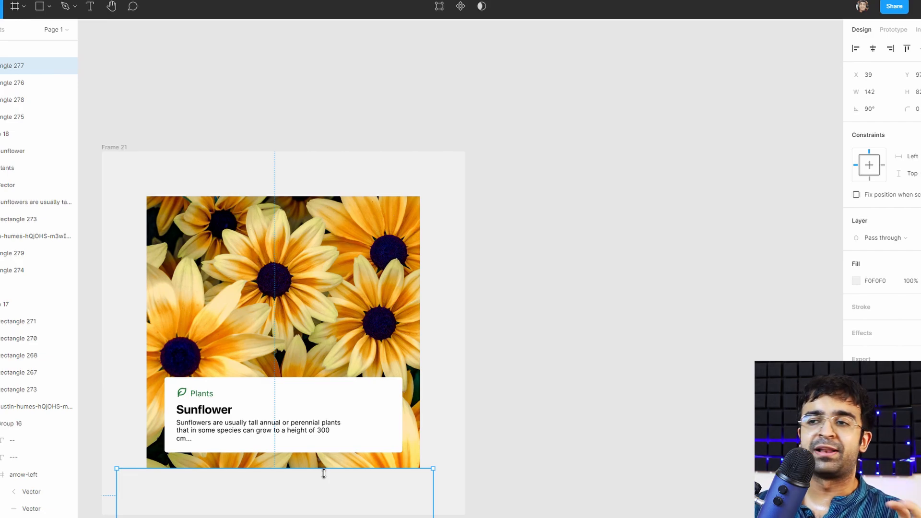
click(517, 347)
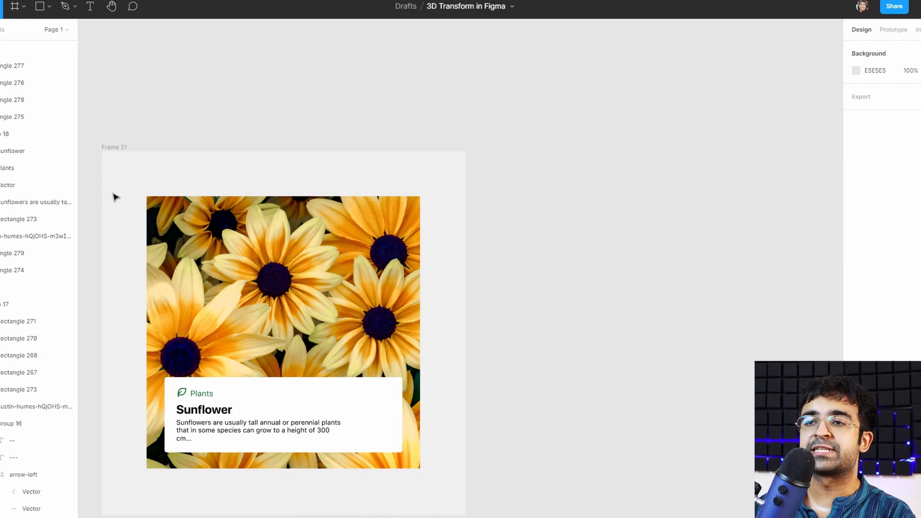
Group the four strips, the text card, the image, the base rectangle and the mask together
drag(112, 126, 493, 494)
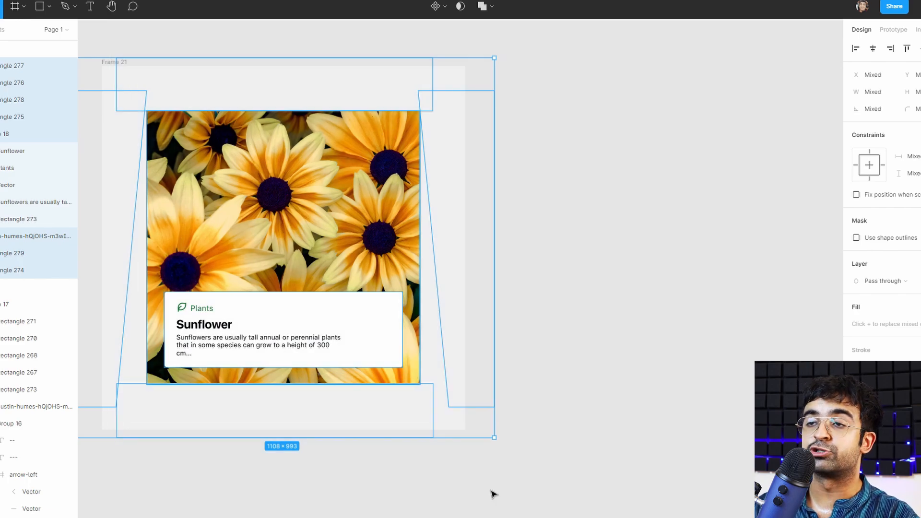
key(ctrl+g)
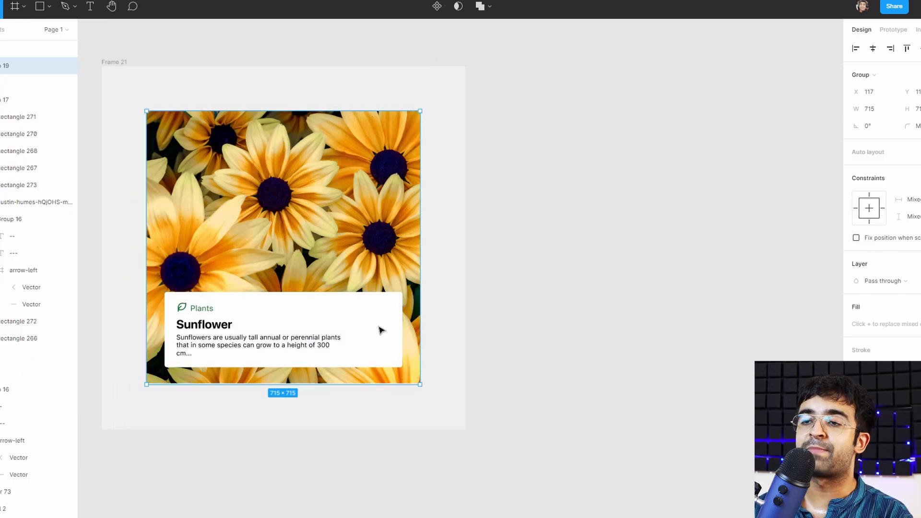
click(555, 248)
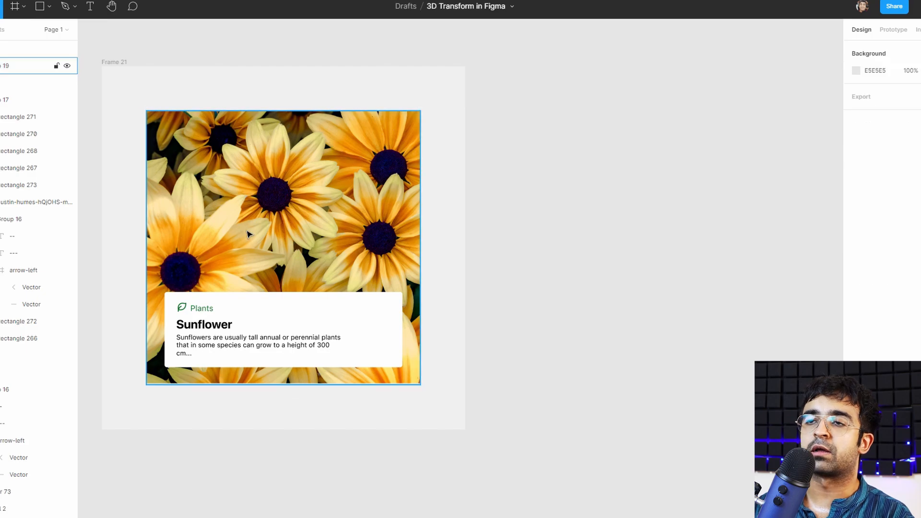
click(247, 231)
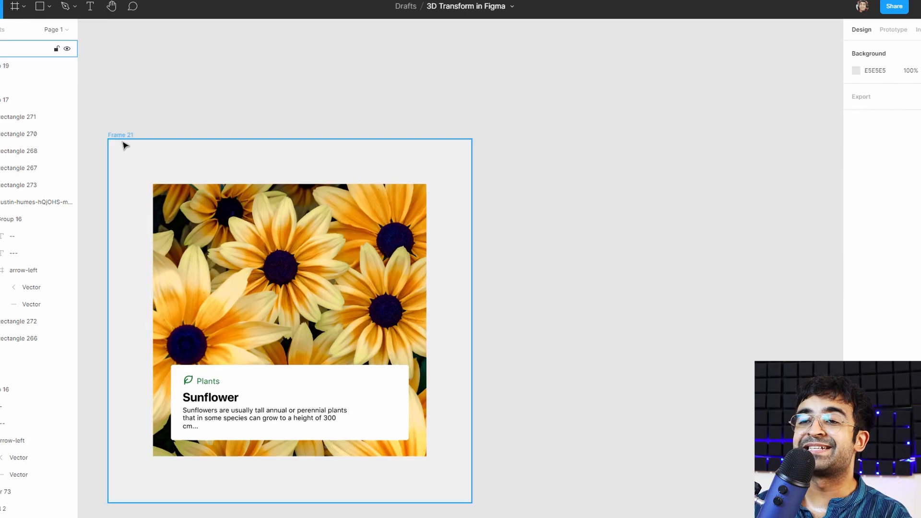
Duplicate Frame 21 with its masked card and select the right slanted strip inside the copy
click(124, 144)
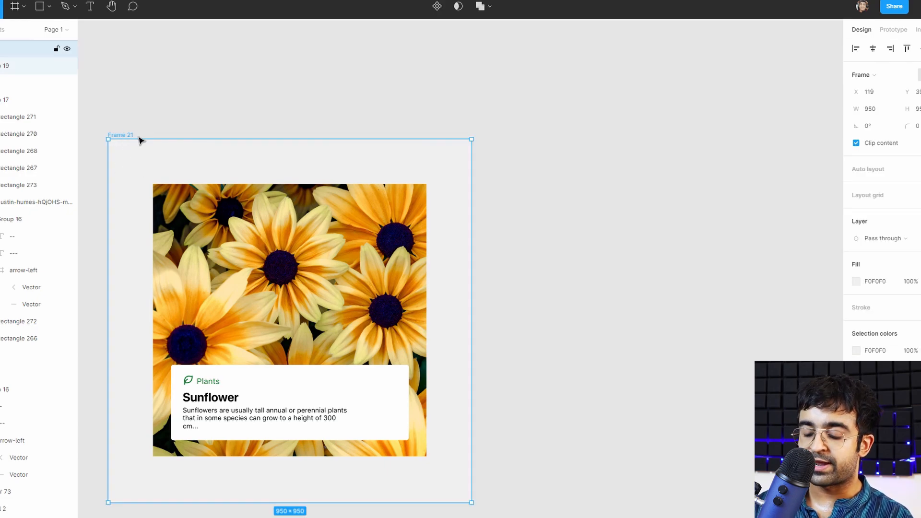
key(ctrl+d)
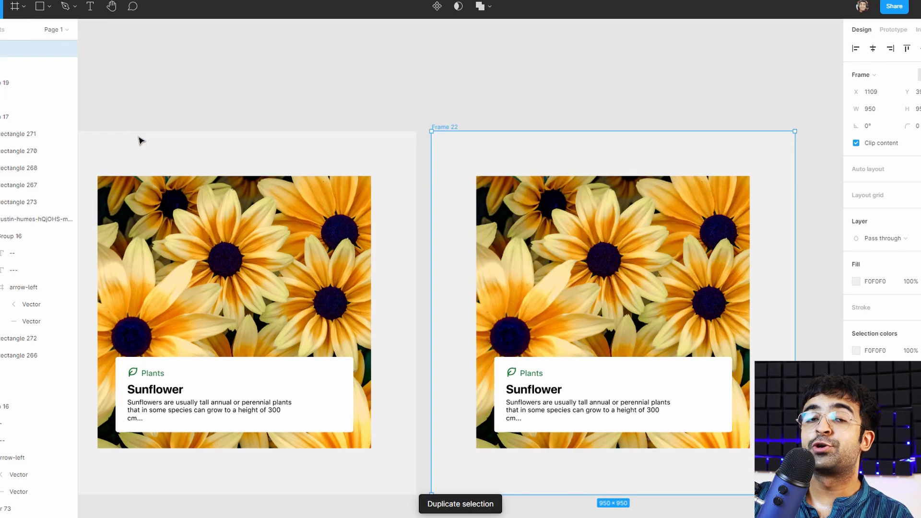
key(Escape)
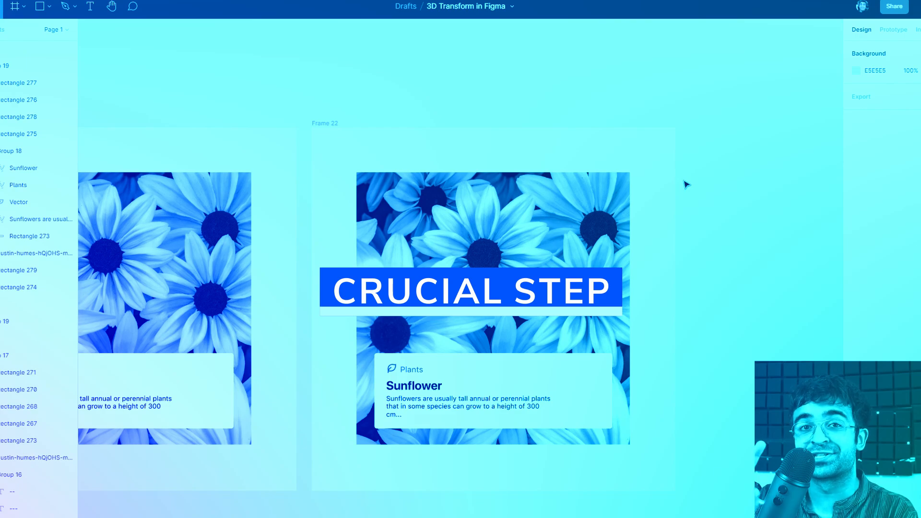
click(503, 224)
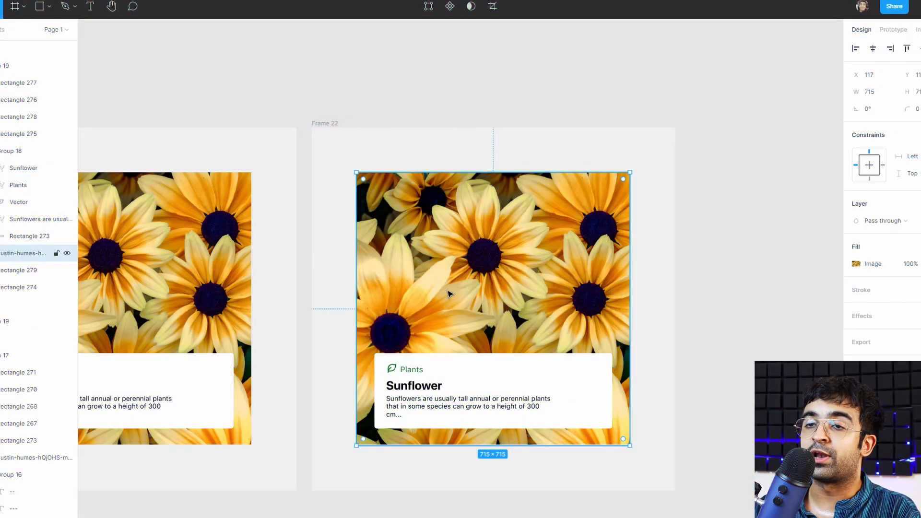
click(6, 116)
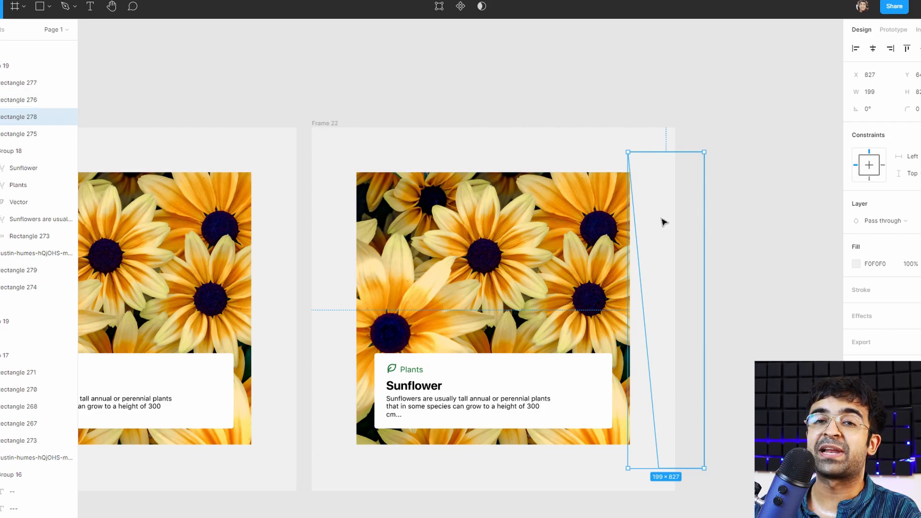
Try moving the copy's right slanted strip 90 px inward to X 737, and undo the move
key(shift+Left)
key(shift+Left)
key(shift+Left)
key(shift+Left)
key(shift+Left)
key(shift+Left)
key(shift+Left)
key(shift+Left)
key(shift+Left)
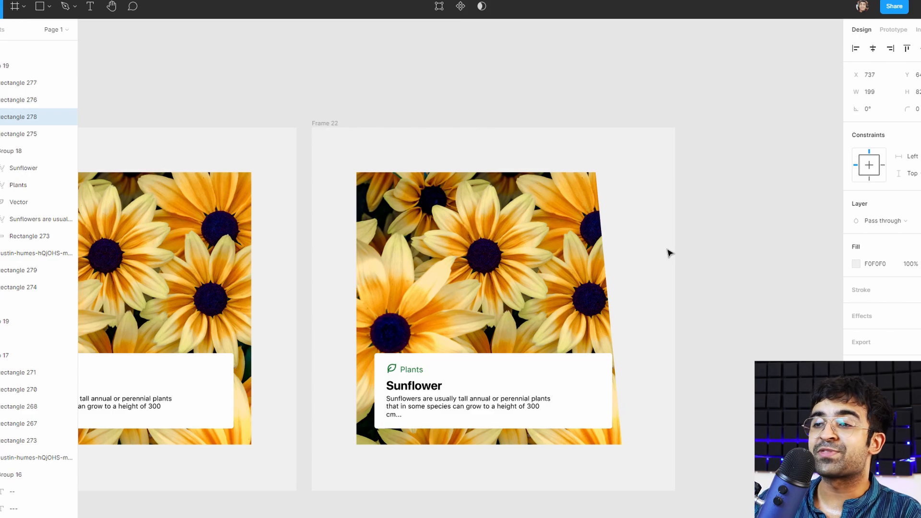
key(ctrl+z)
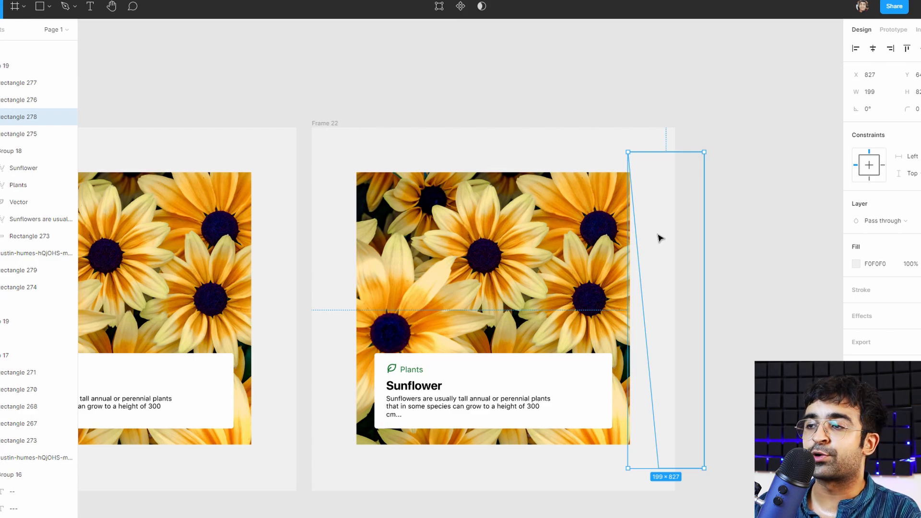
Move the duplicated frame's right slanted strip 40 px inward to X 787 over the image's edge
key(shift+Left)
key(shift+Left)
key(shift+Left)
key(shift+Left)
key(shift+Left)
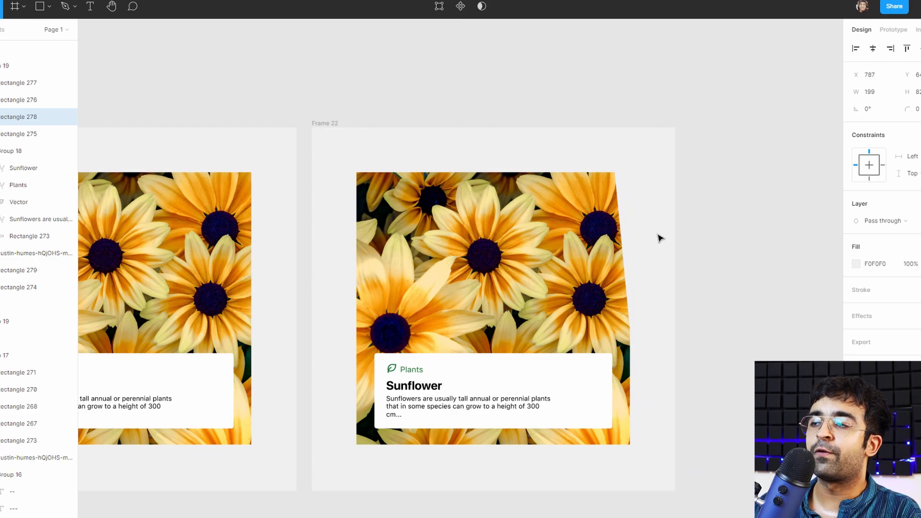
Move the duplicated frame's right slanted strip a further 60 px inward to X 727
key(shift+Left)
key(shift+Left)
key(shift+Left)
key(shift+Left)
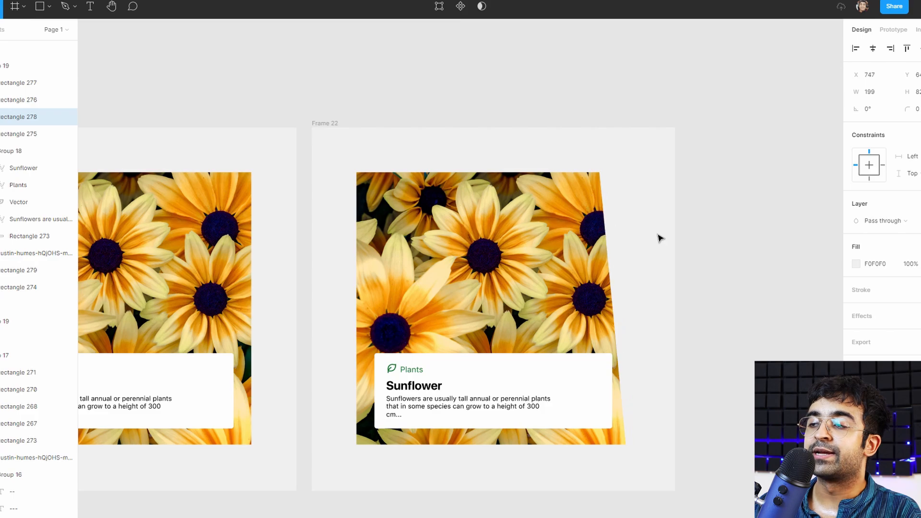
key(shift+Left)
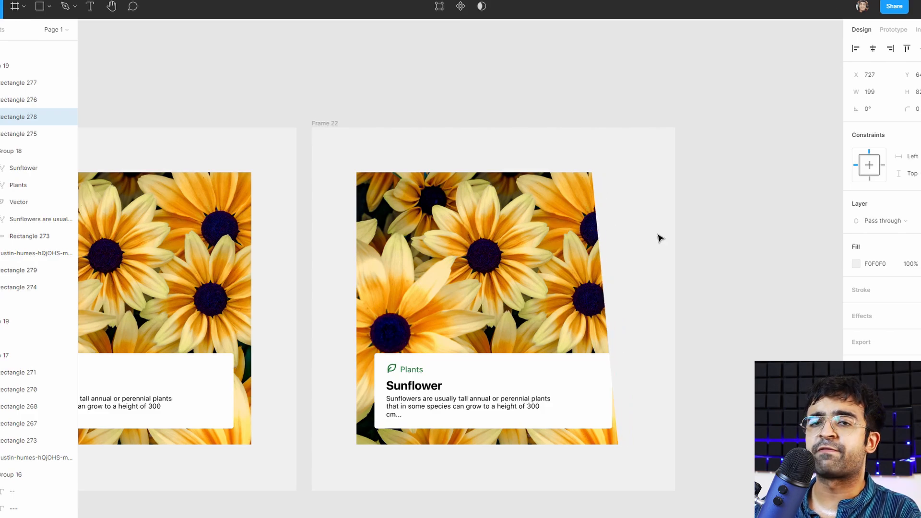
Move the duplicated frame's left slanted strip 100 px inward to X 18 over the image's edge
click(33, 253)
click(12, 138)
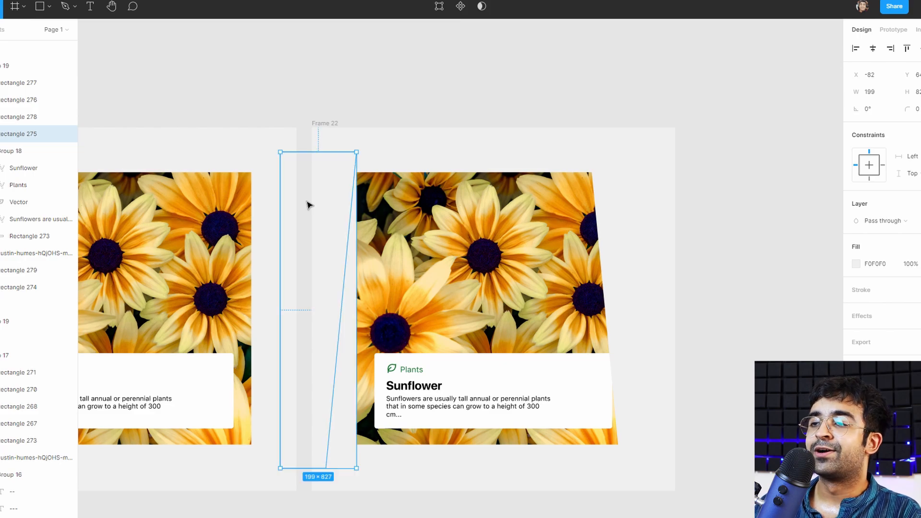
key(shift+Right)
key(shift+Right)
key(shift+Right)
key(shift+Right)
key(shift+Right)
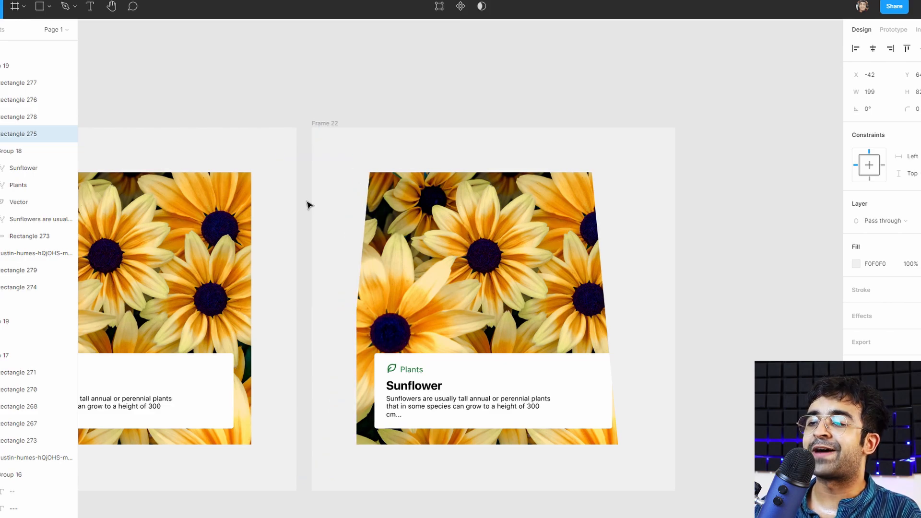
key(shift+Right)
key(shift+Right)
key(shift+Right)
key(shift+Right)
key(shift+Right)
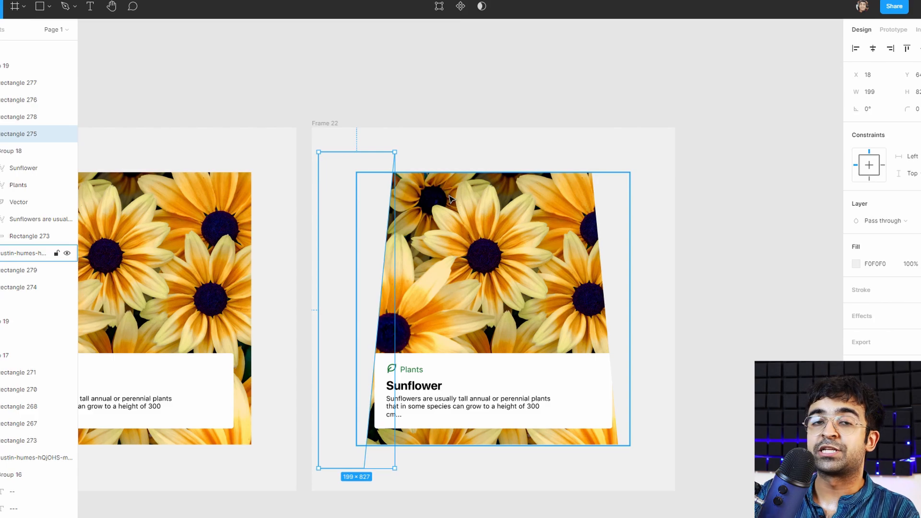
click(475, 456)
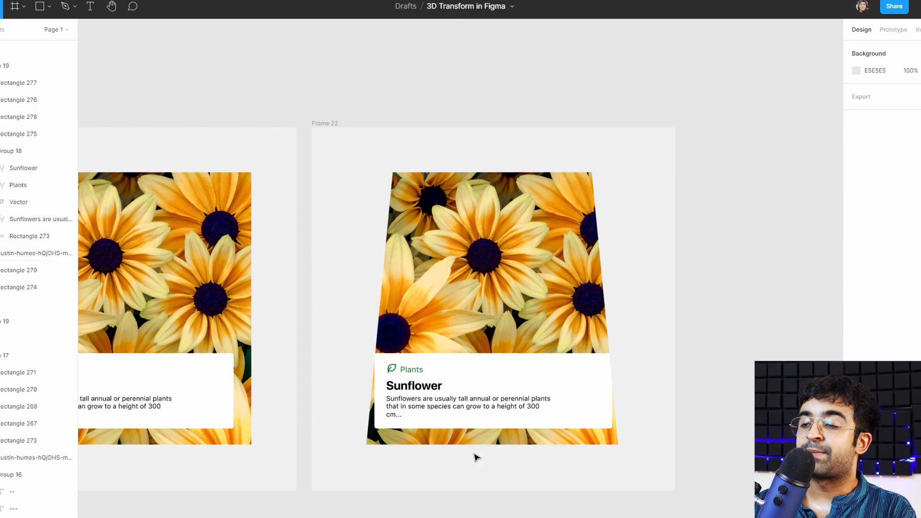
Move the duplicated frame's bottom strip 100 px up over the lower edge of the image and text card
ctrl+click(472, 447)
key(shift+Up)
key(shift+Up)
key(shift+Up)
key(shift+Up)
key(shift+Up)
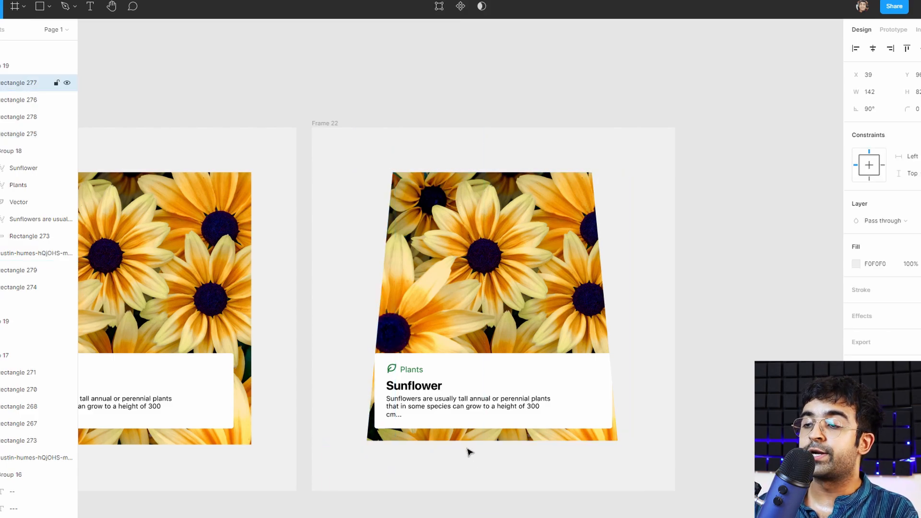
key(shift+Up)
key(shift+Up)
key(shift+Up)
key(shift+Up)
key(shift+Up)
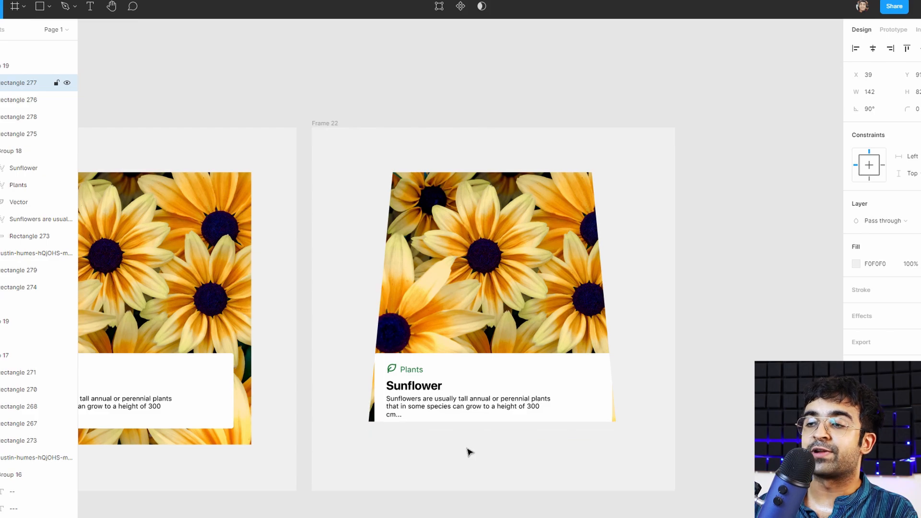
Move the duplicated frame's top strip 100 px down over the image's upper edge
click(490, 167)
key(shift+Down)
key(shift+Down)
key(shift+Down)
key(shift+Down)
key(shift+Down)
key(shift+Down)
key(shift+Down)
key(shift+Down)
key(shift+Down)
key(shift+Down)
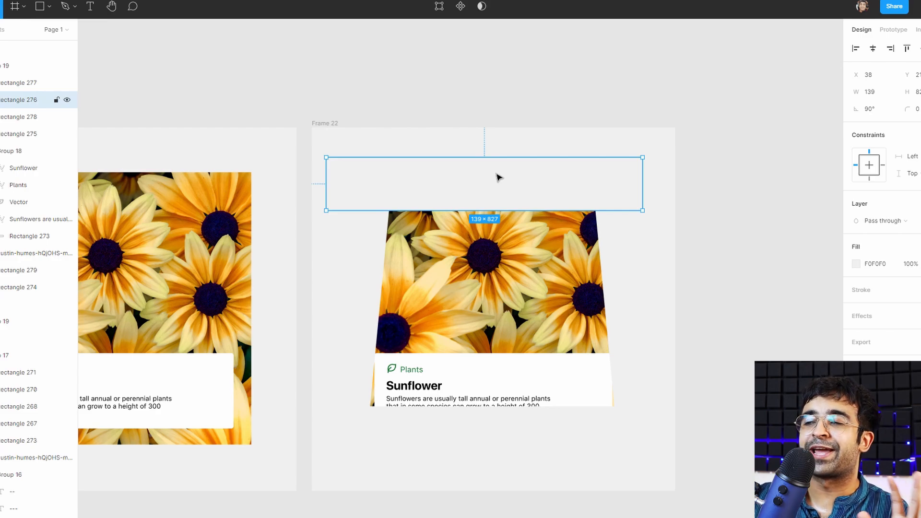
Set the sunflower image's fill mode to Crop and squash its height from below to about 615 px
click(484, 264)
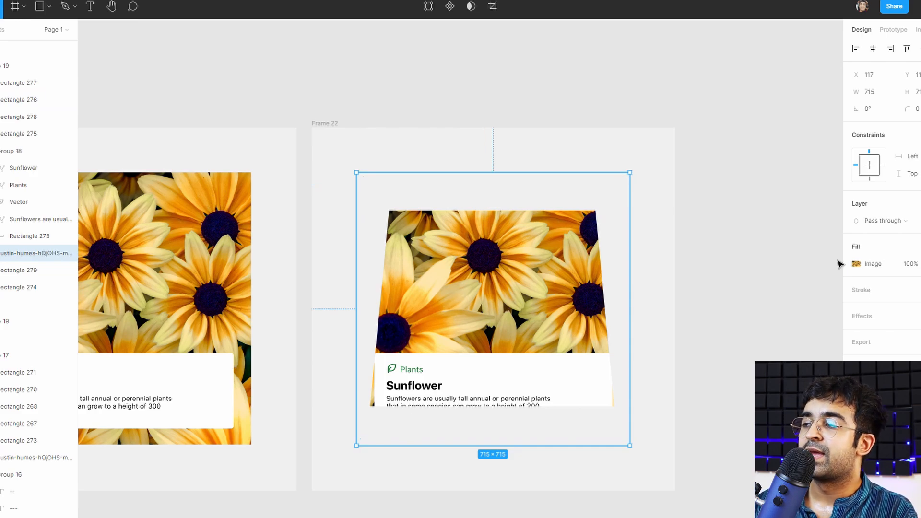
click(856, 264)
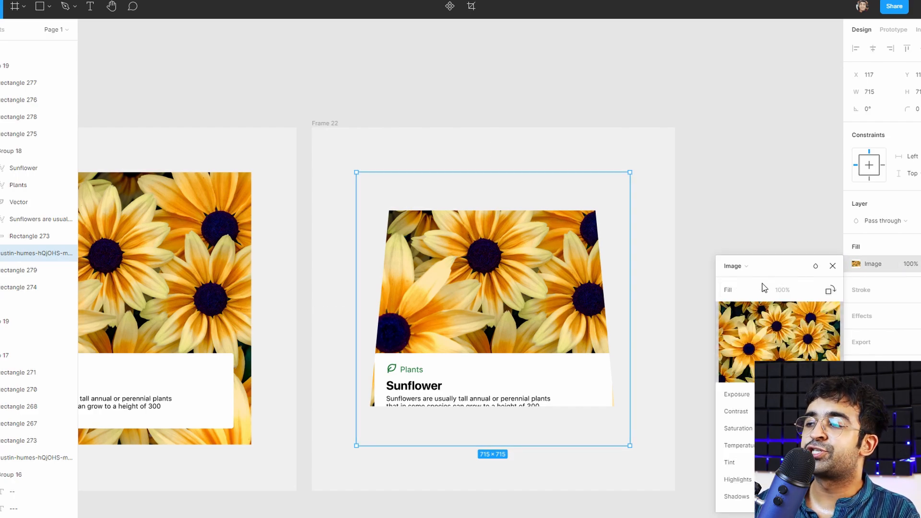
click(738, 294)
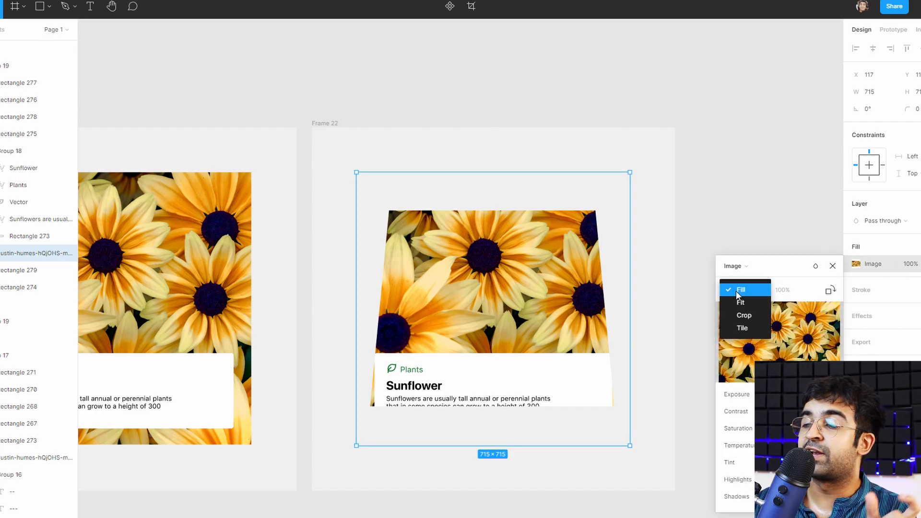
click(744, 315)
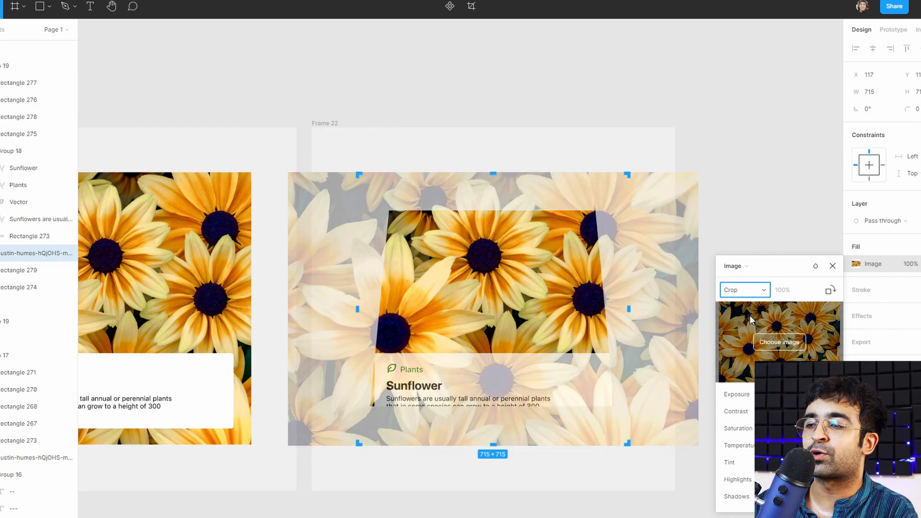
key(Escape)
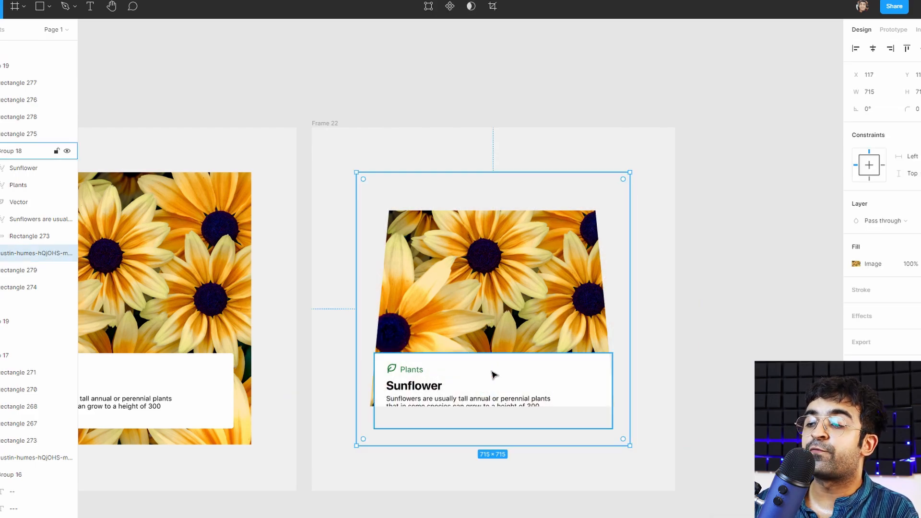
drag(478, 456, 478, 417)
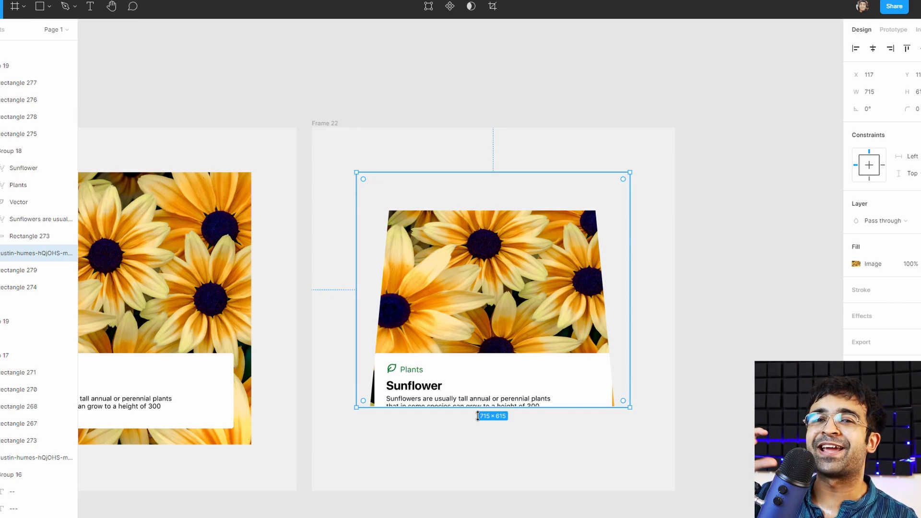
Examine the title and category label in the text cards of both frames to check whether they are outlined shapes
click(420, 397)
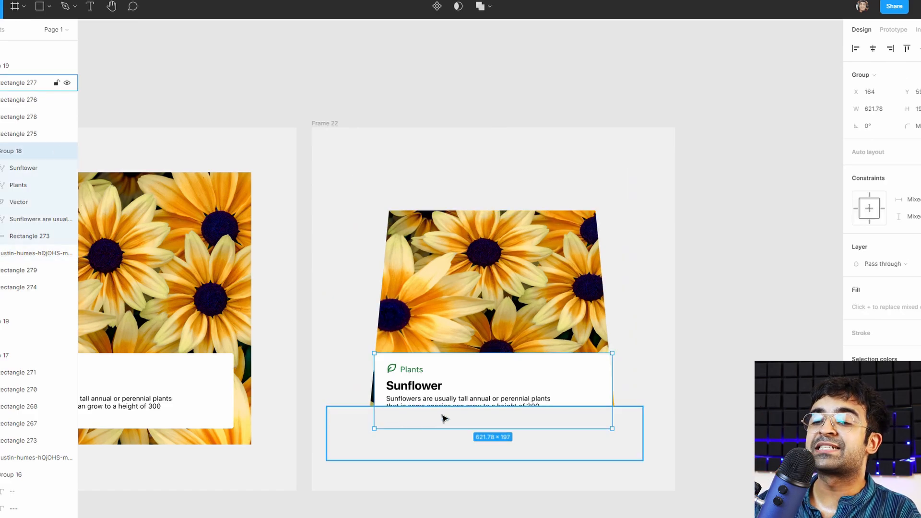
right_click(416, 395)
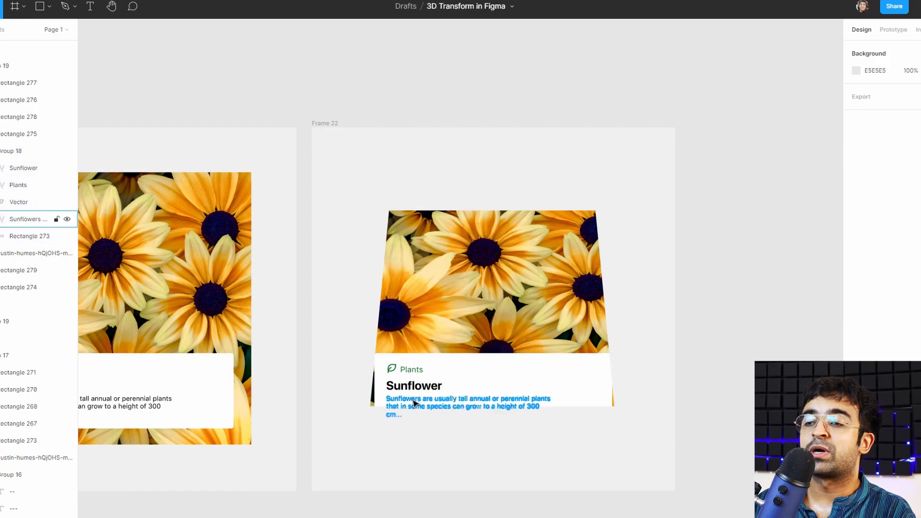
scroll(411, 398, up, 2)
ctrl+click(420, 383)
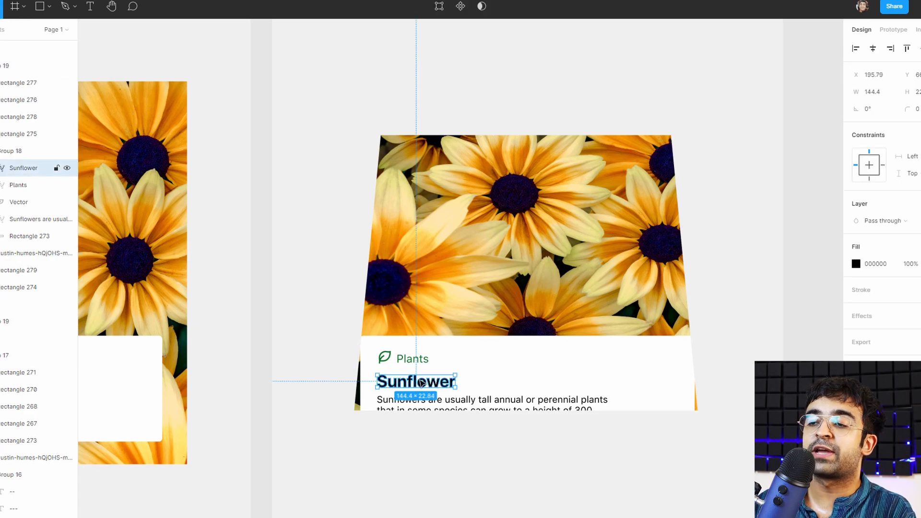
ctrl+click(416, 361)
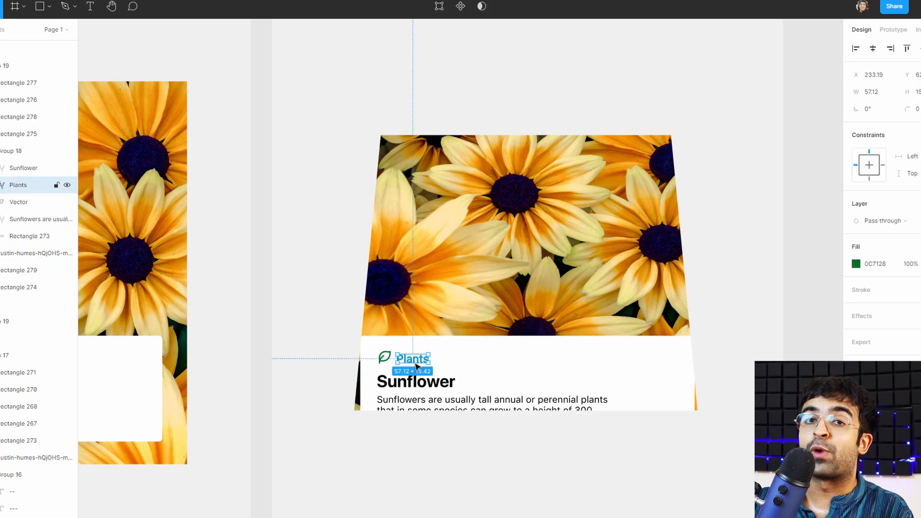
key(Escape)
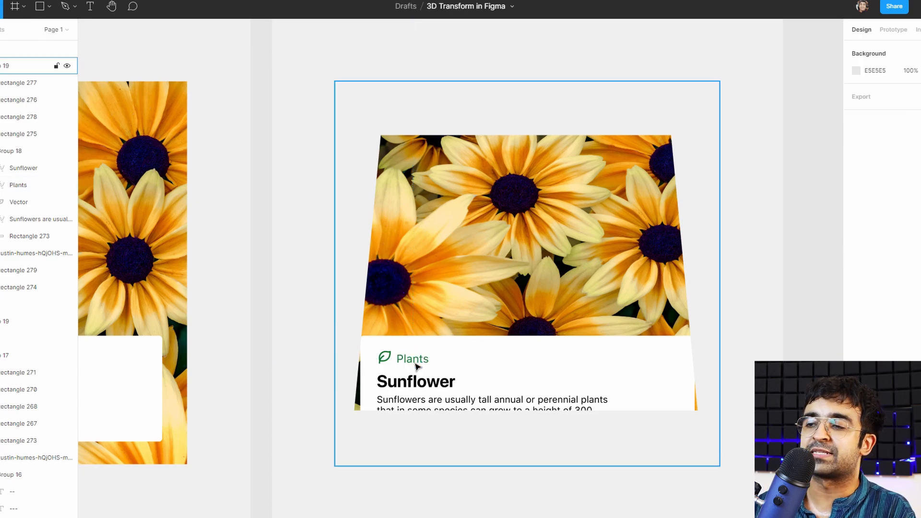
scroll(415, 366, down, 3)
drag(192, 393, 365, 377)
scroll(330, 375, up, 4)
click(282, 347)
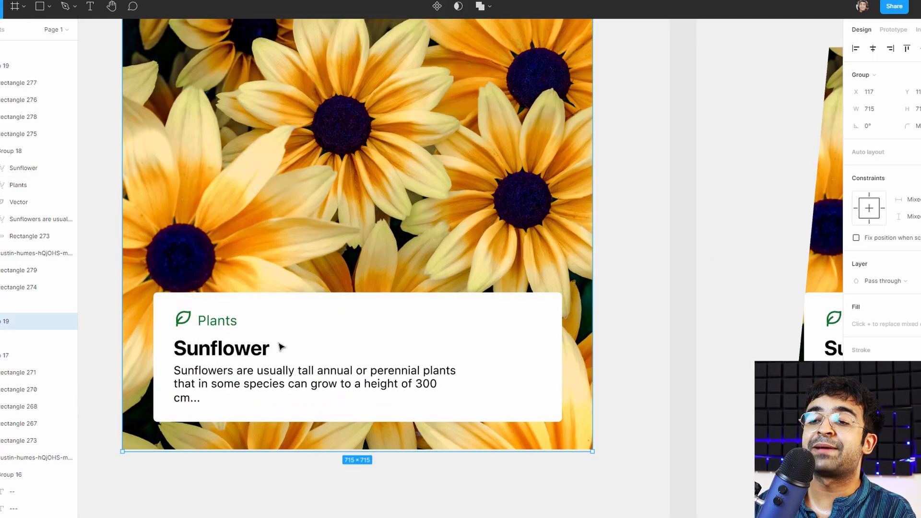
right_click(282, 348)
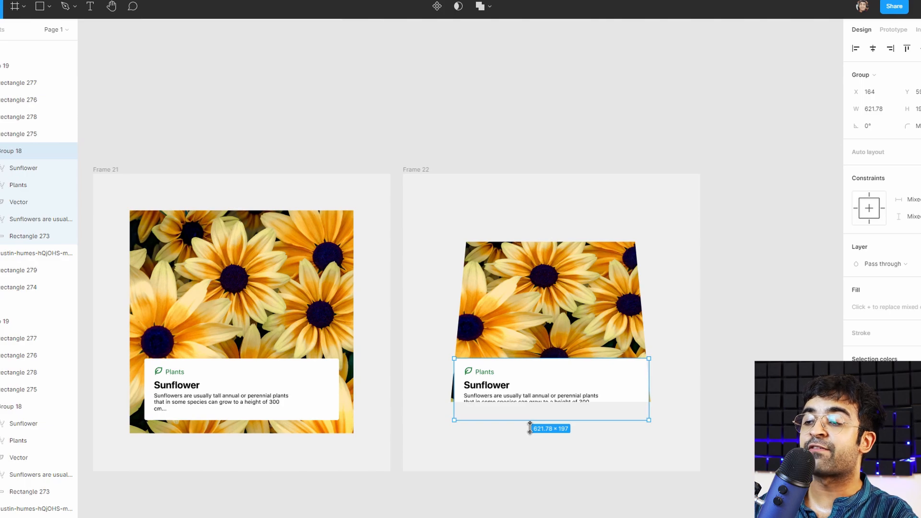
Scale the duplicated frame's text card to about 565 px wide, squashed to 133 px high, and place it just above the image's lower edge
drag(530, 428, 528, 423)
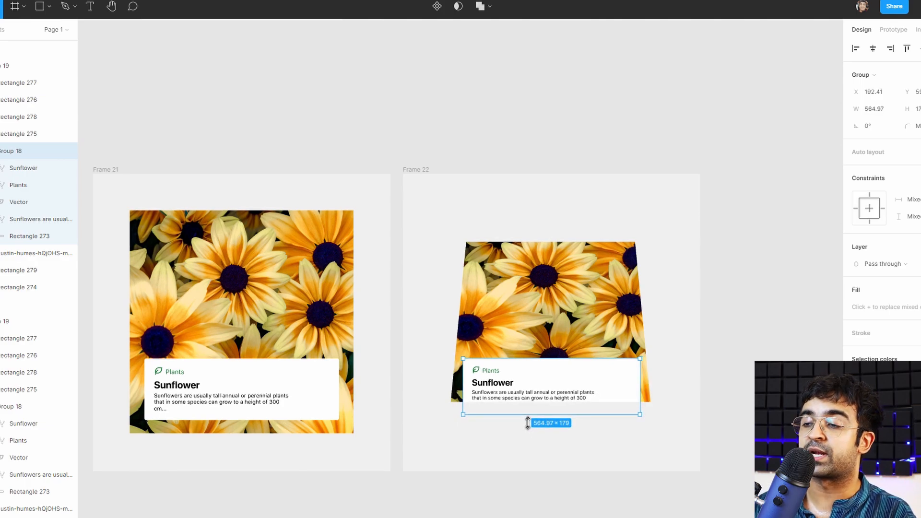
key(Escape)
double_click(524, 393)
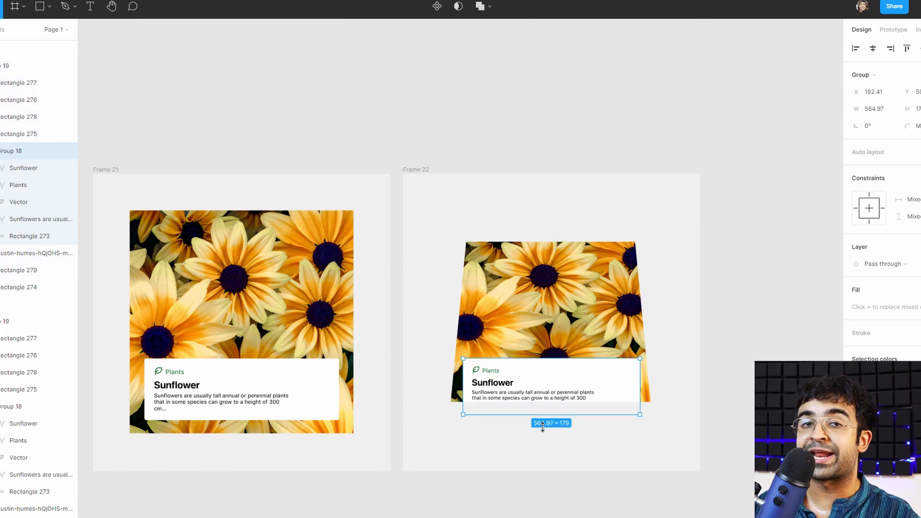
drag(543, 427, 546, 409)
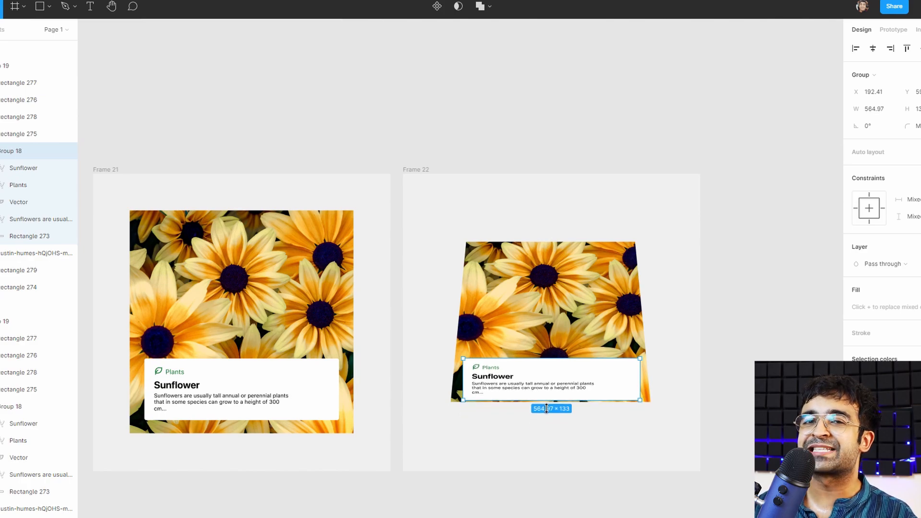
scroll(546, 409, up, 3)
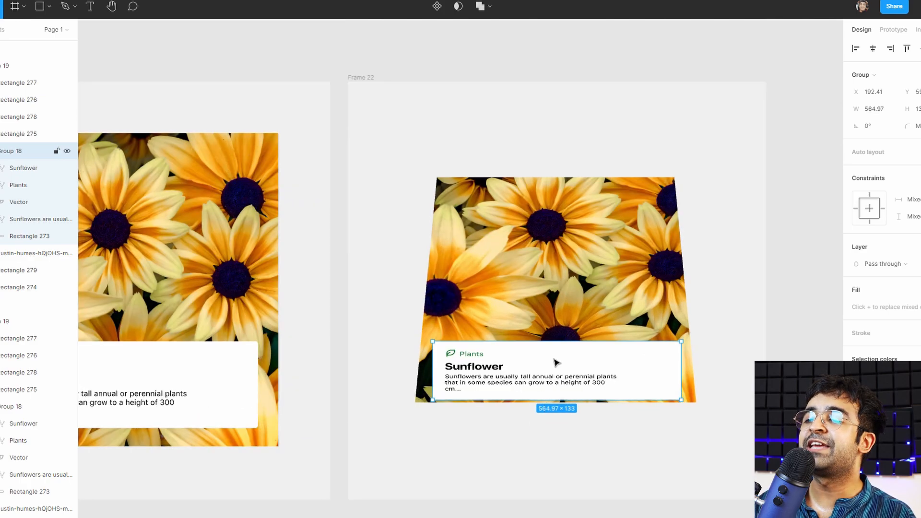
drag(580, 376, 578, 370)
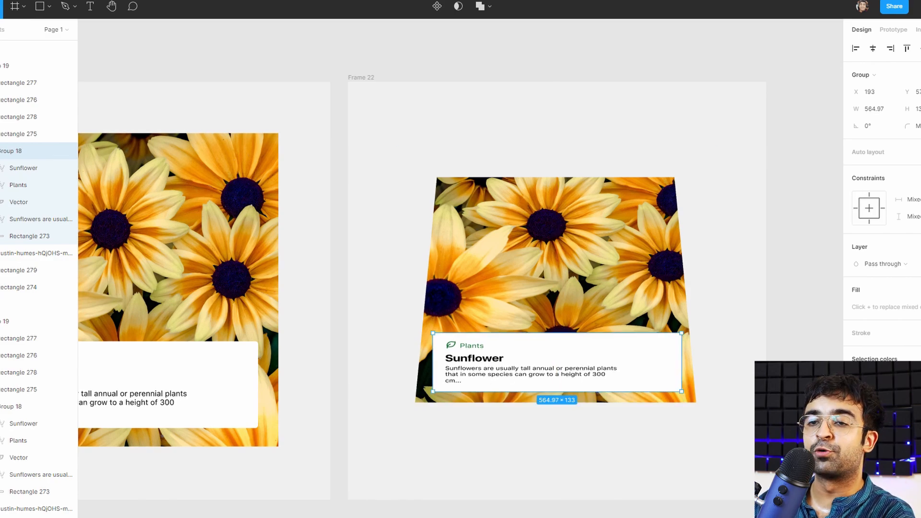
Edit the text card's white background as a vector and move its bottom-right corner 15 px outward to X 772.97
click(24, 271)
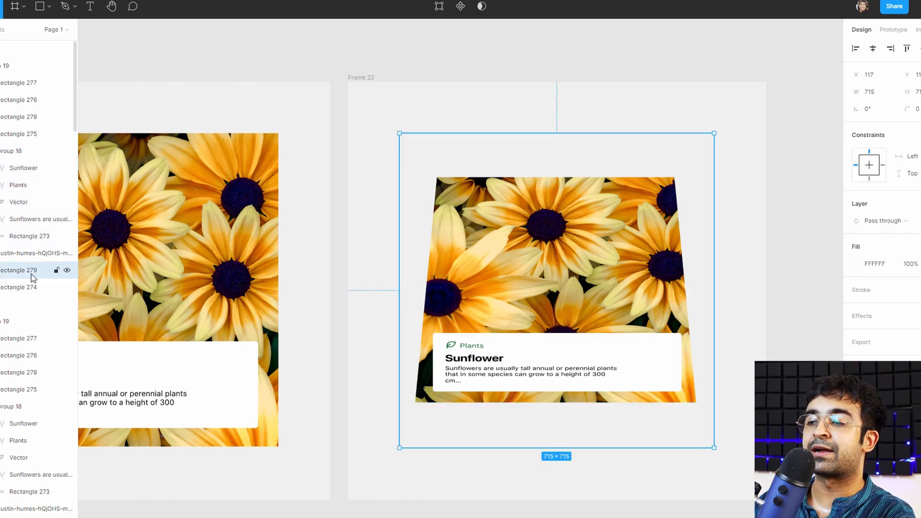
click(547, 378)
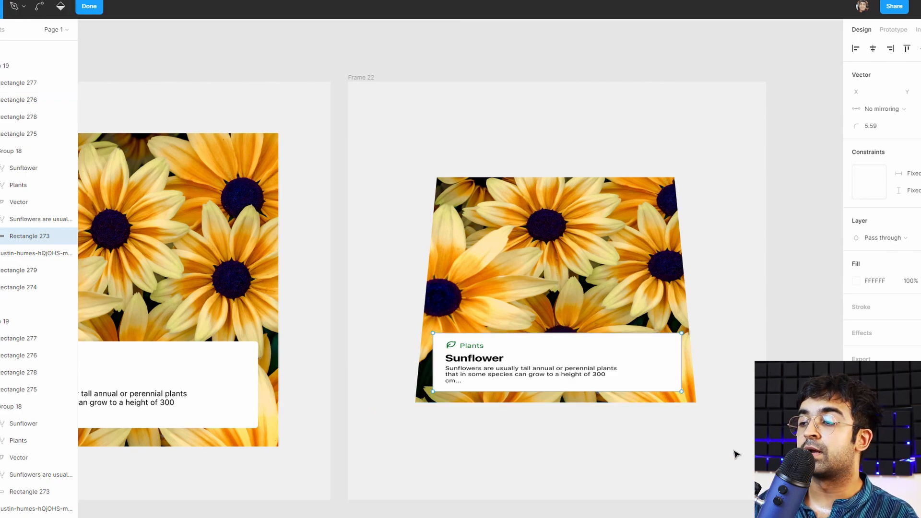
key(Return)
scroll(678, 401, up, 3)
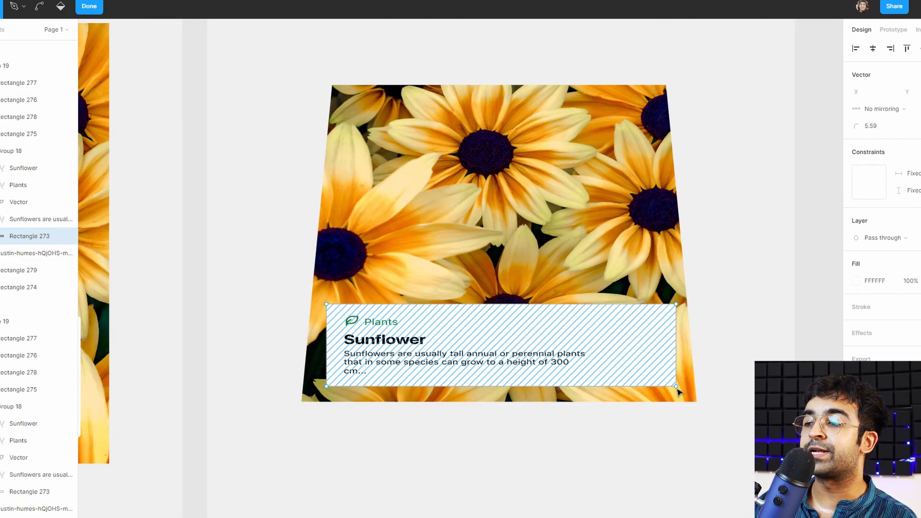
click(677, 387)
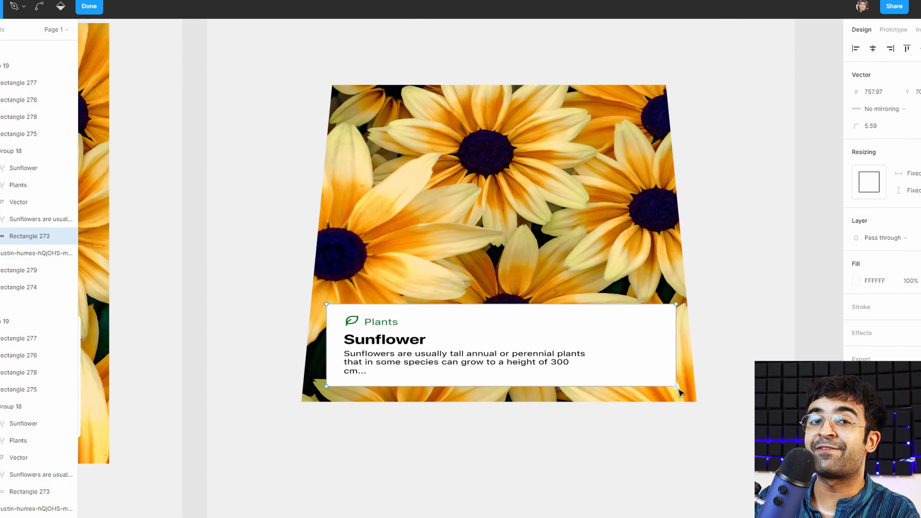
drag(678, 388, 686, 387)
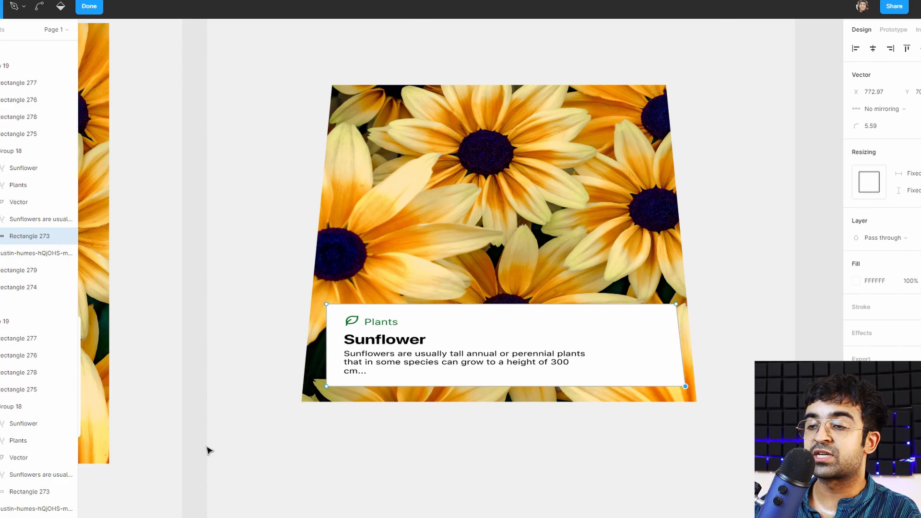
Move the text card background's bottom-left corner 14 px outward to X 179 and finish the vector editing
click(327, 388)
key(shift+Left)
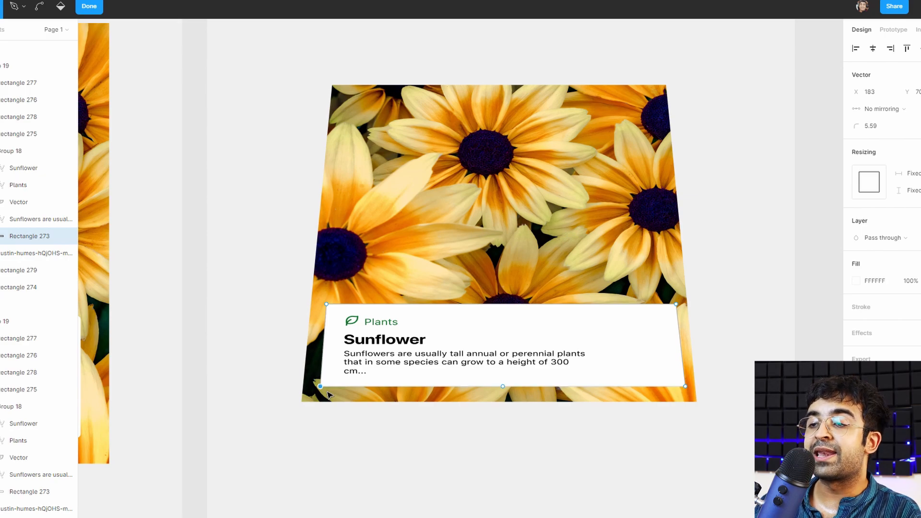
key(Left)
key(Left)
key(Left)
key(Left)
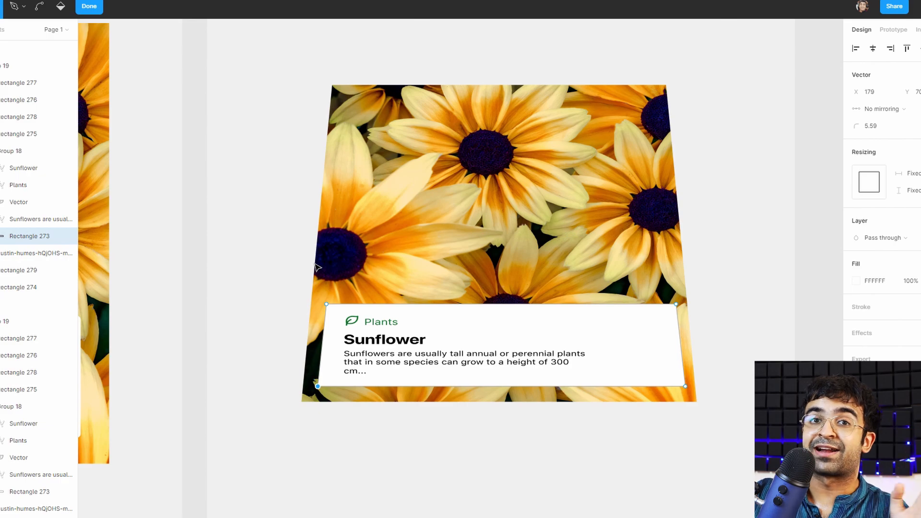
click(755, 305)
scroll(755, 304, down, 2)
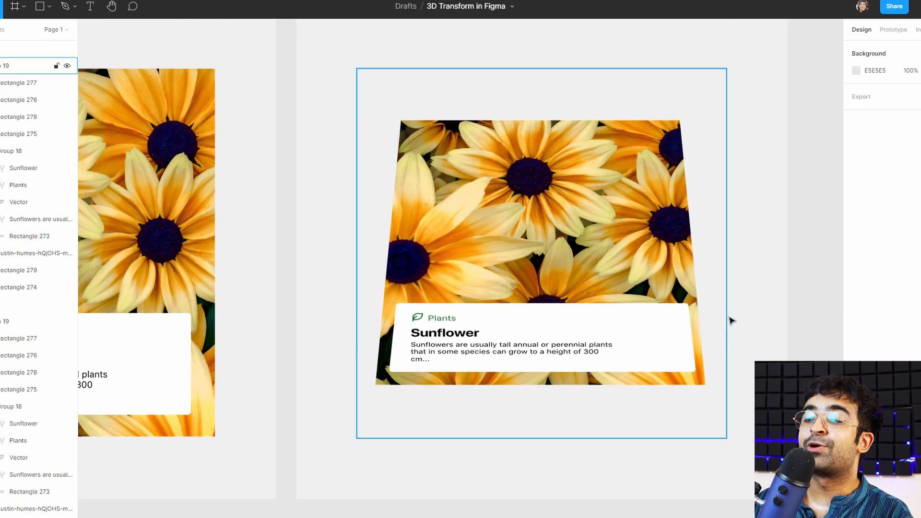
scroll(749, 367, up, 3)
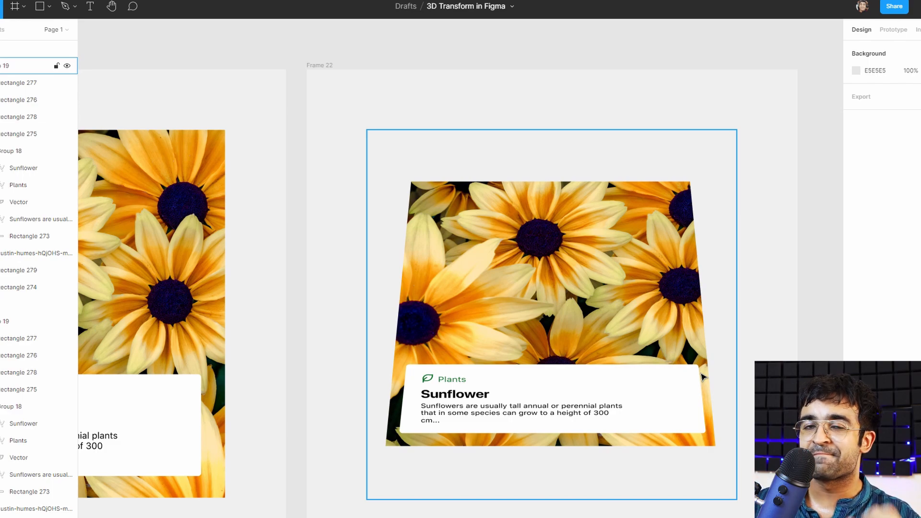
scroll(703, 378, down, 3)
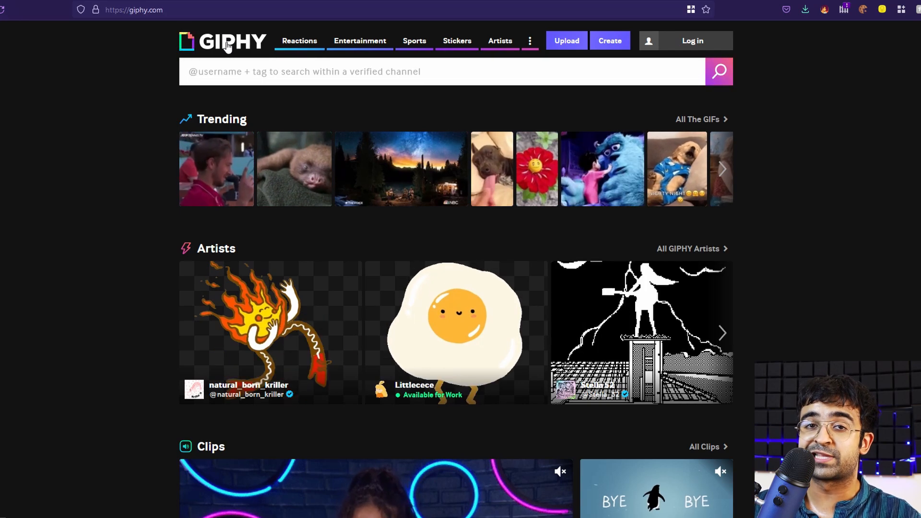
Switch to GIPHY, search for "3d loading", and open the 3D "Loading" sticker from the sticker results
click(261, 67)
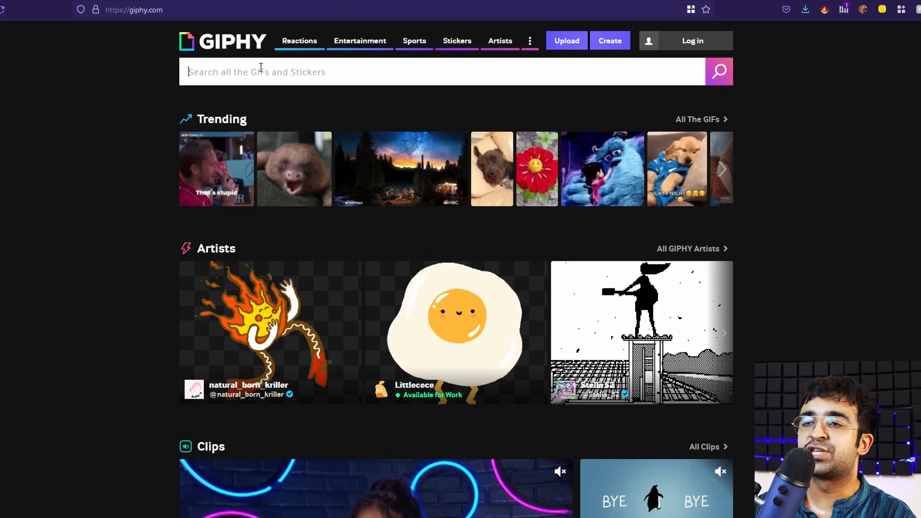
text(3d)
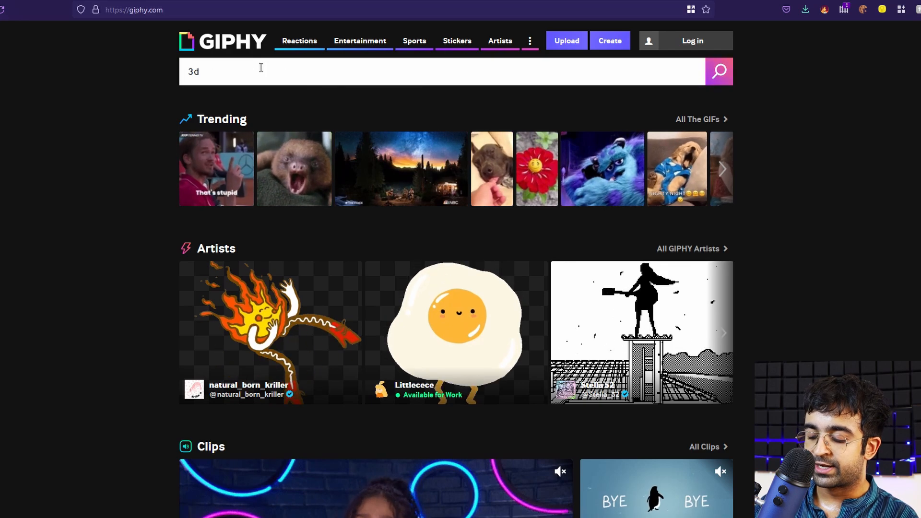
text( loading)
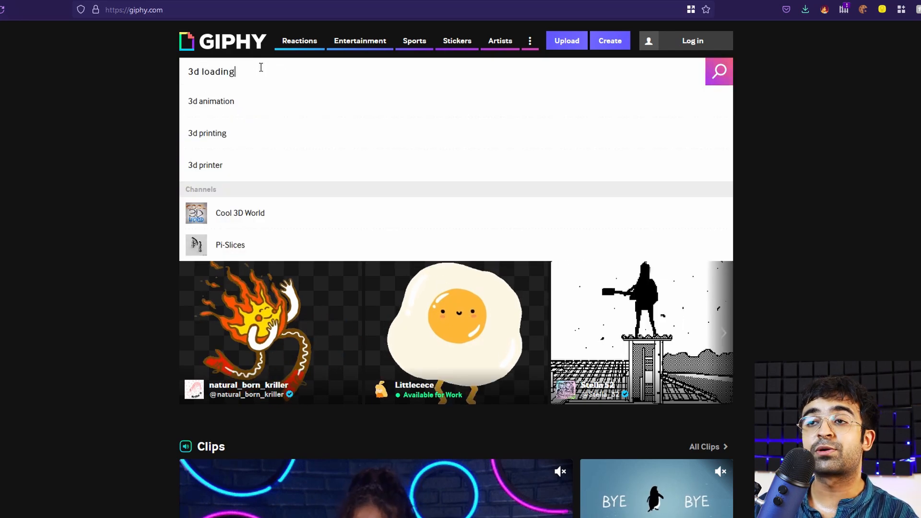
key(Return)
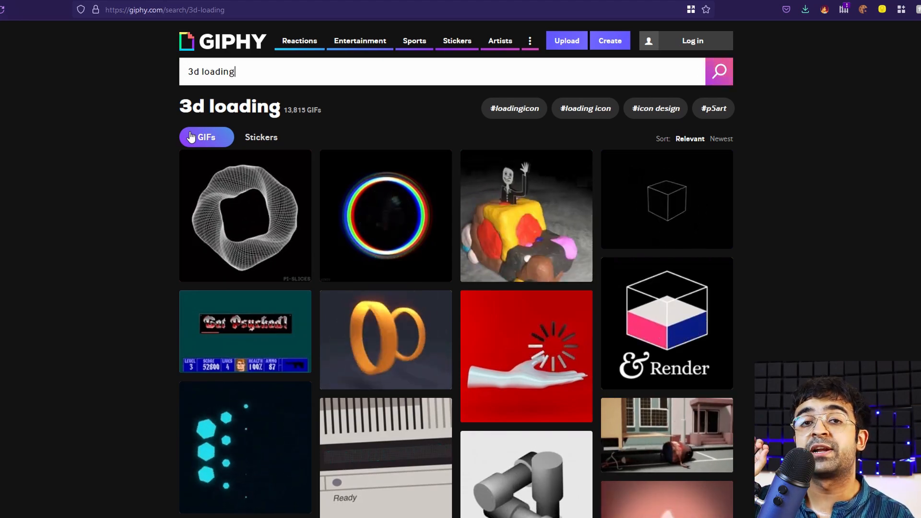
click(268, 139)
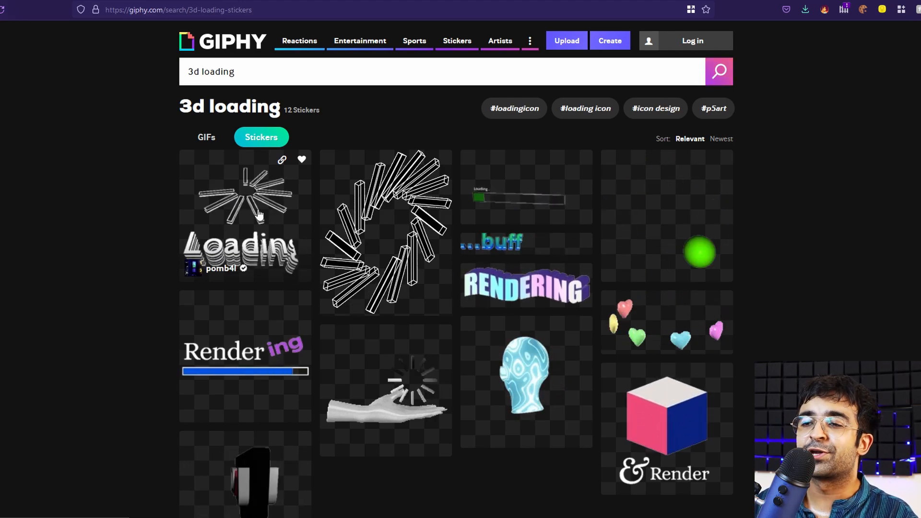
click(259, 214)
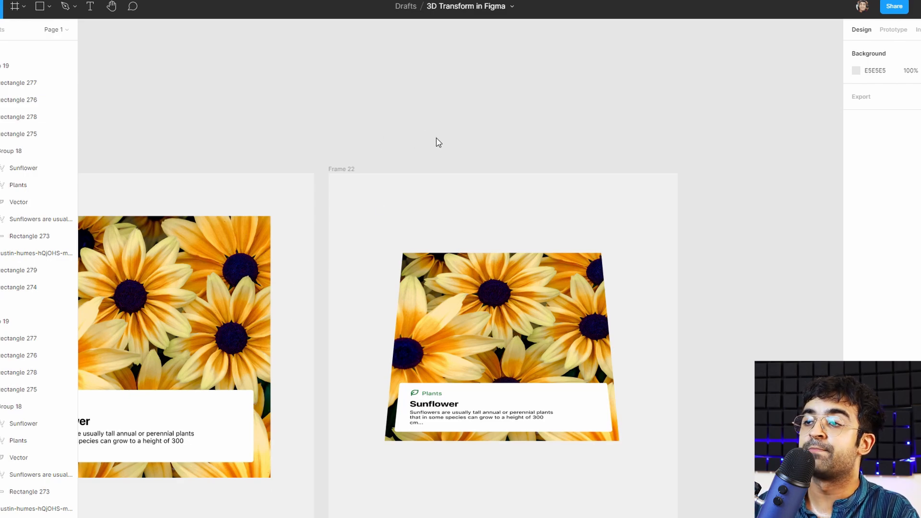
Switch back to Figma, place the downloaded 480 × 480 loading GIF and position it over the tilted flower image at X 223
drag(734, 192, 734, 192)
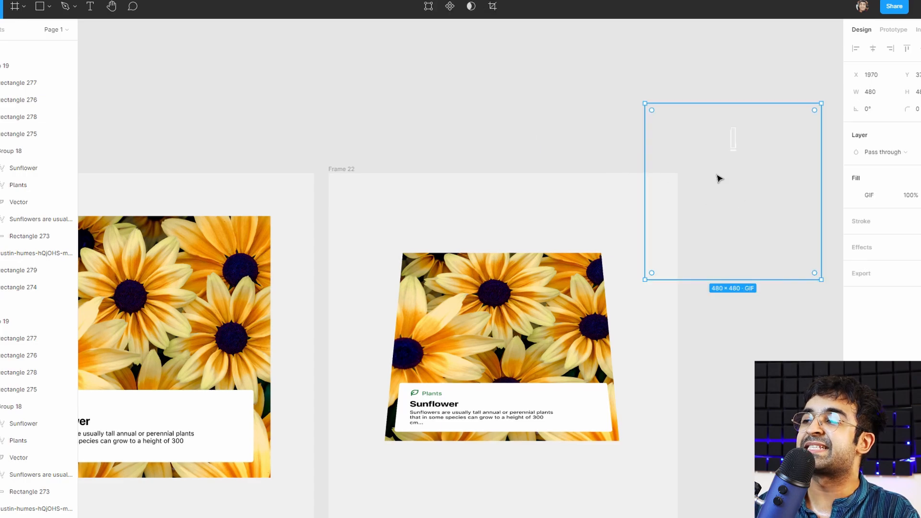
drag(724, 162, 500, 329)
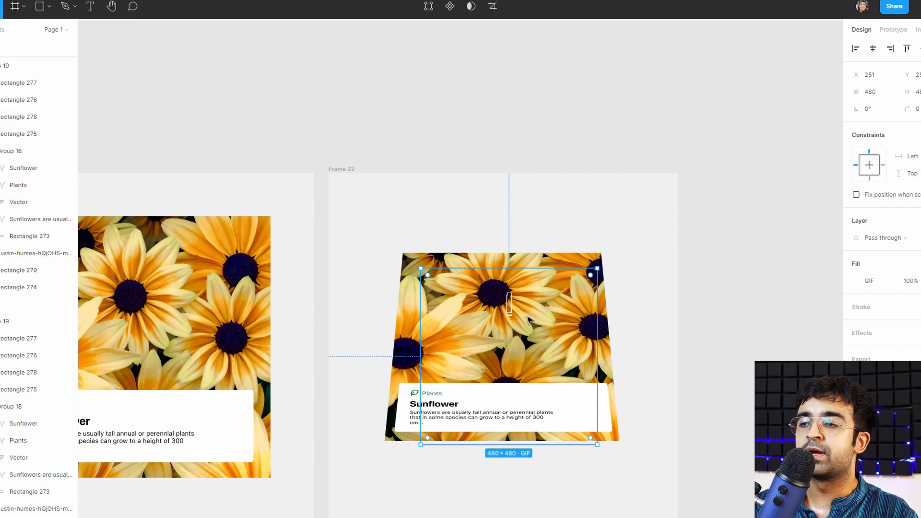
scroll(528, 320, up, 3)
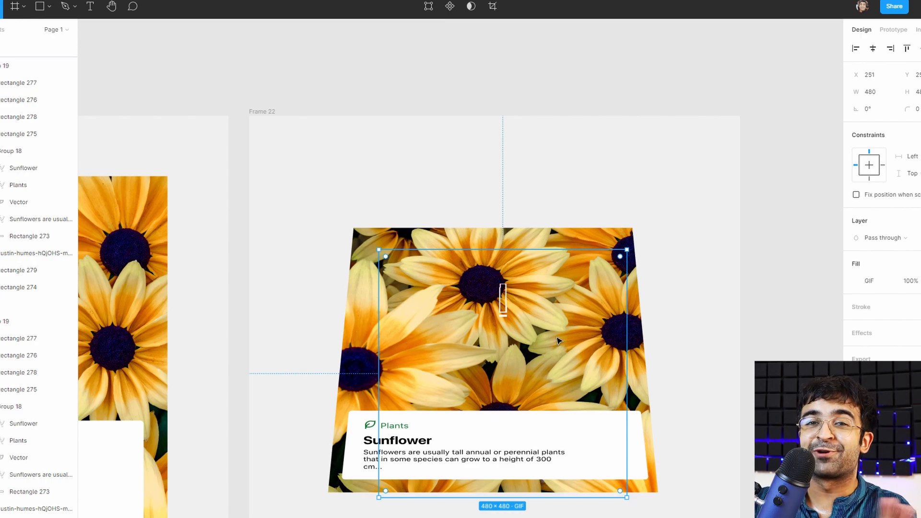
drag(546, 341, 532, 335)
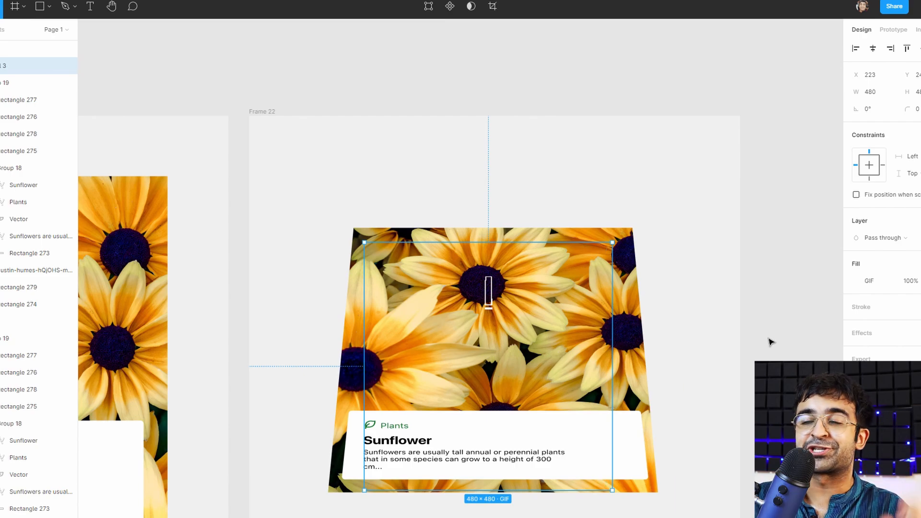
Crop the GIF's lower part to 480 × 307, then scale it proportionally to 697.33 × 446 over the flower image
click(856, 281)
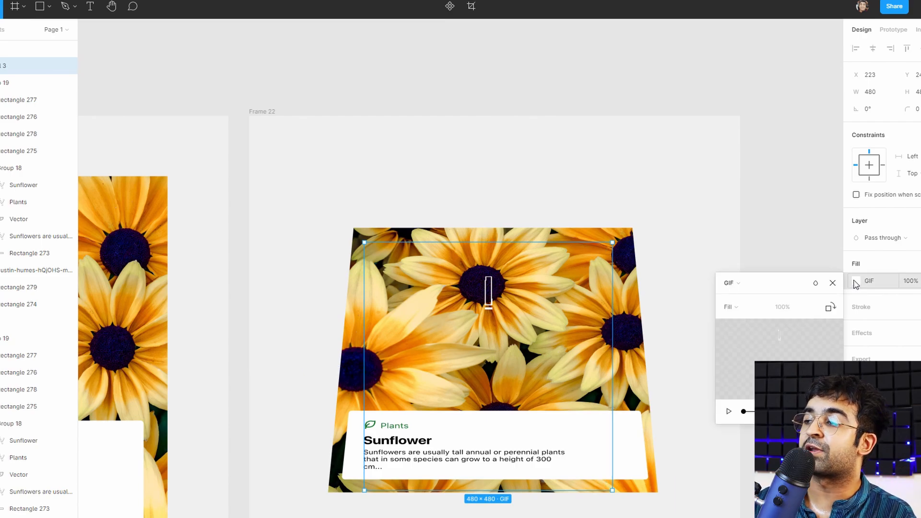
click(751, 310)
click(742, 331)
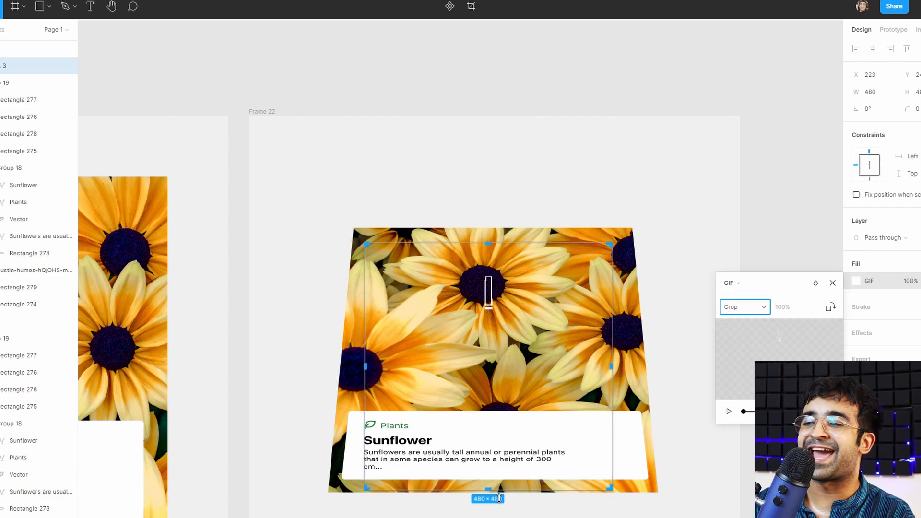
drag(500, 498, 497, 409)
key(Return)
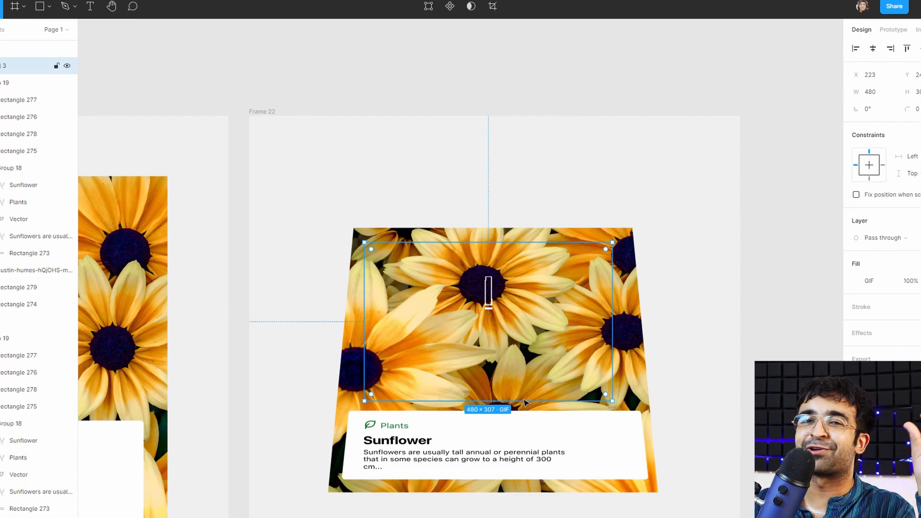
drag(517, 401, 516, 481)
drag(498, 339, 497, 327)
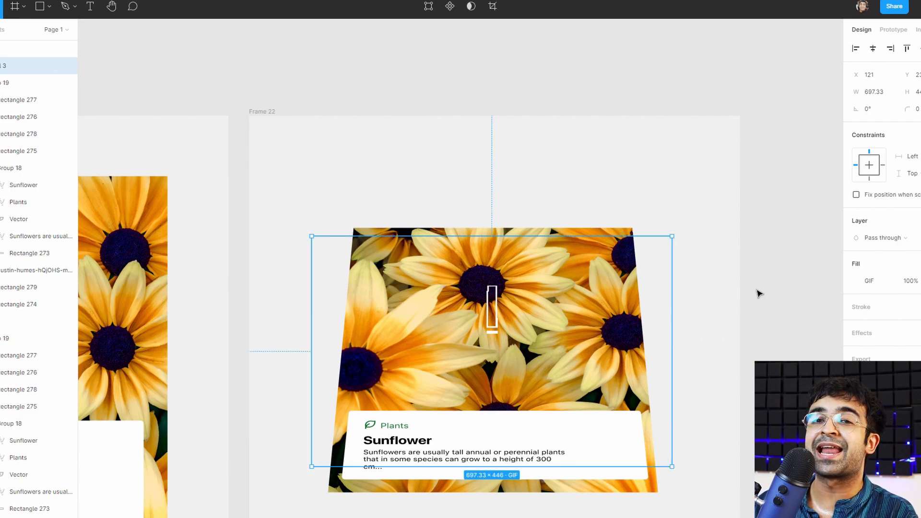
Add a drop shadow to the loading GIF and set the shadow's opacity to 80%
click(862, 335)
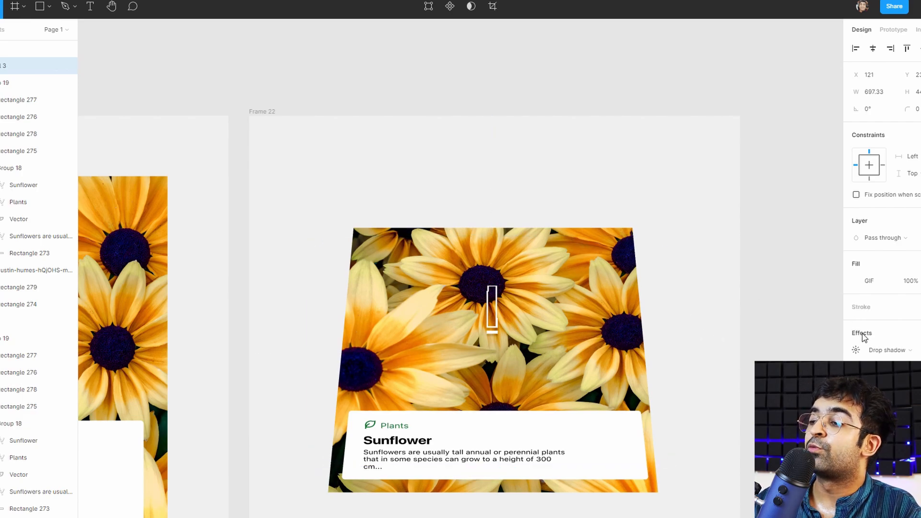
click(857, 351)
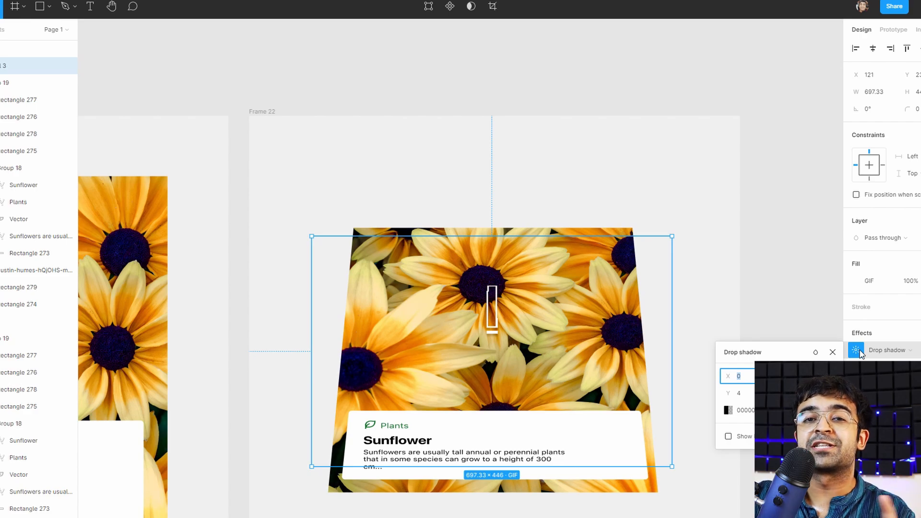
click(787, 410)
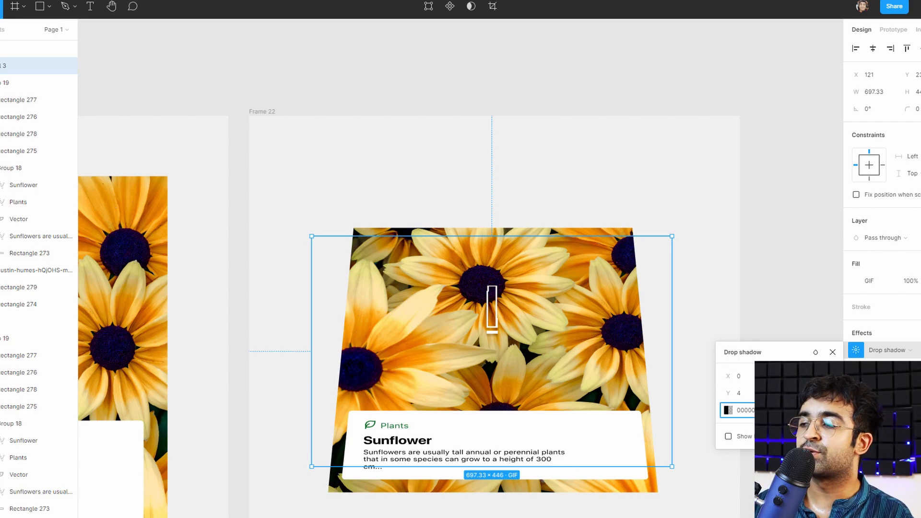
text(80)
key(Return)
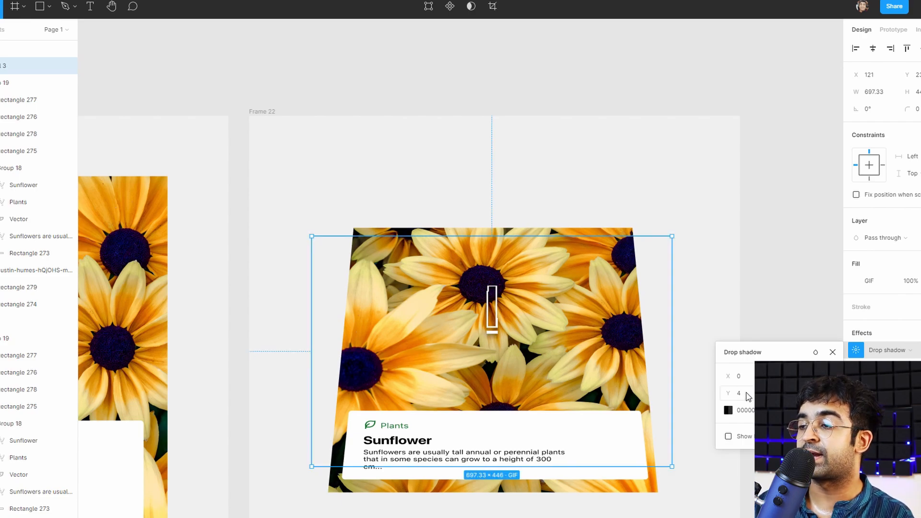
click(729, 341)
click(743, 342)
Duplicate Frame 22 with the tilted sunflower card and its loading GIF
scroll(734, 351, down, 2)
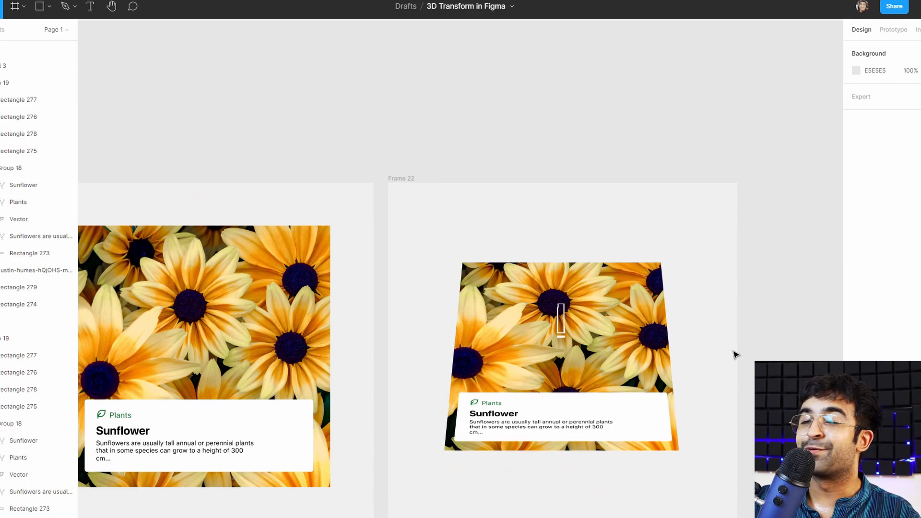
scroll(739, 367, down, 2)
scroll(739, 368, right, 2)
click(514, 273)
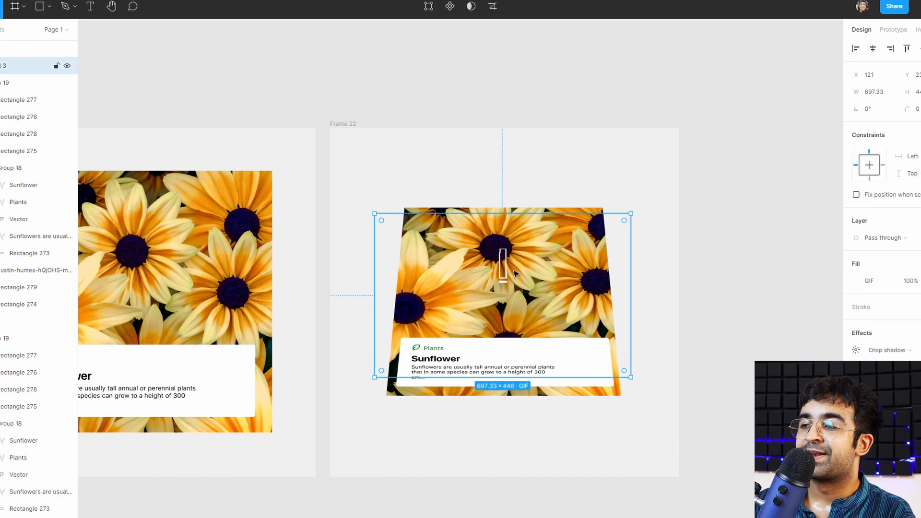
click(453, 173)
click(343, 124)
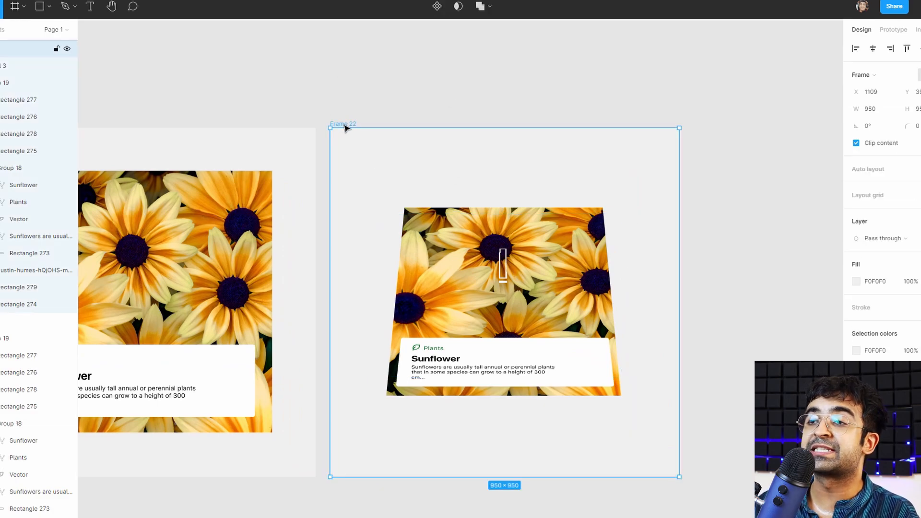
key(ctrl+d)
scroll(345, 128, right, 5)
key(Escape)
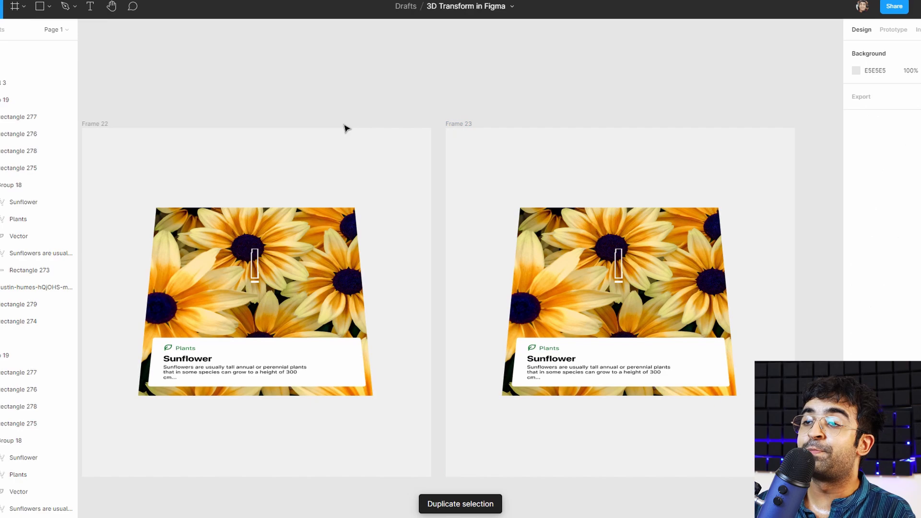
Delete the loading GIF from the newly duplicated frame
scroll(623, 206, right, 3)
click(526, 231)
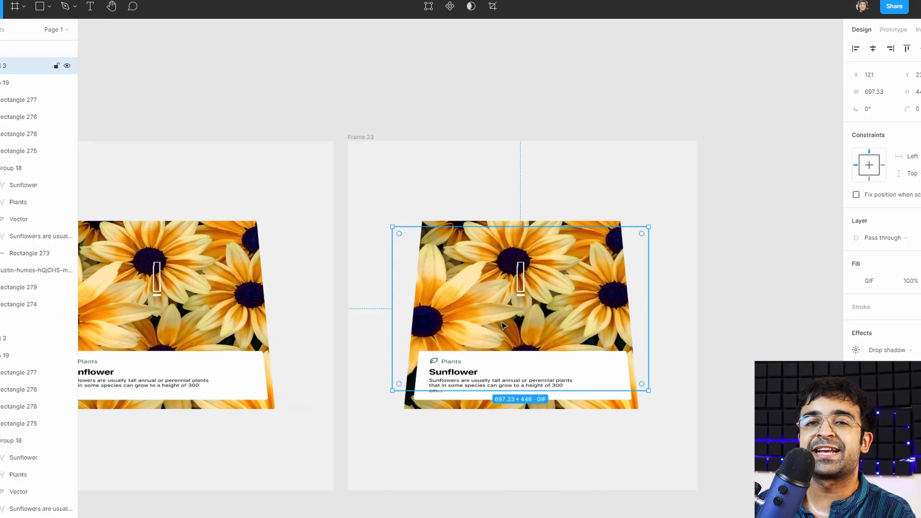
key(Escape)
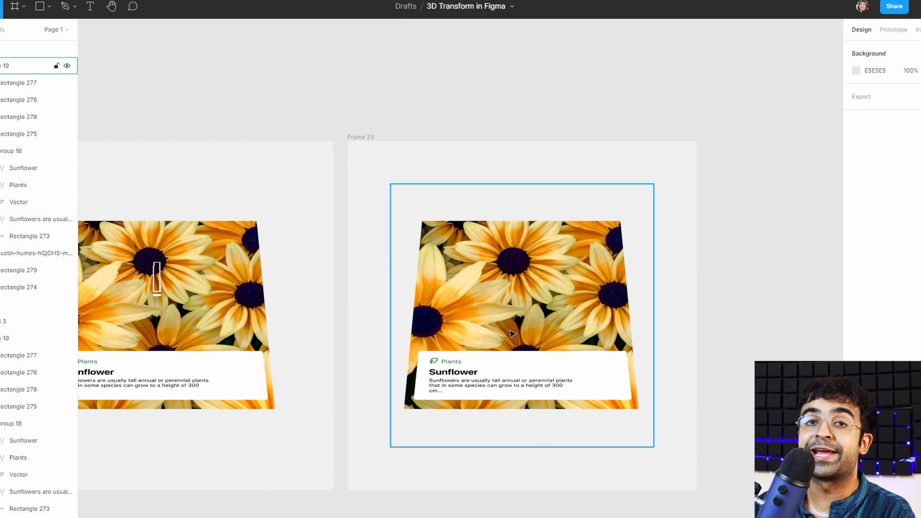
Make the text card in the new frame invisible and set the flower image's opacity to 0%
click(522, 368)
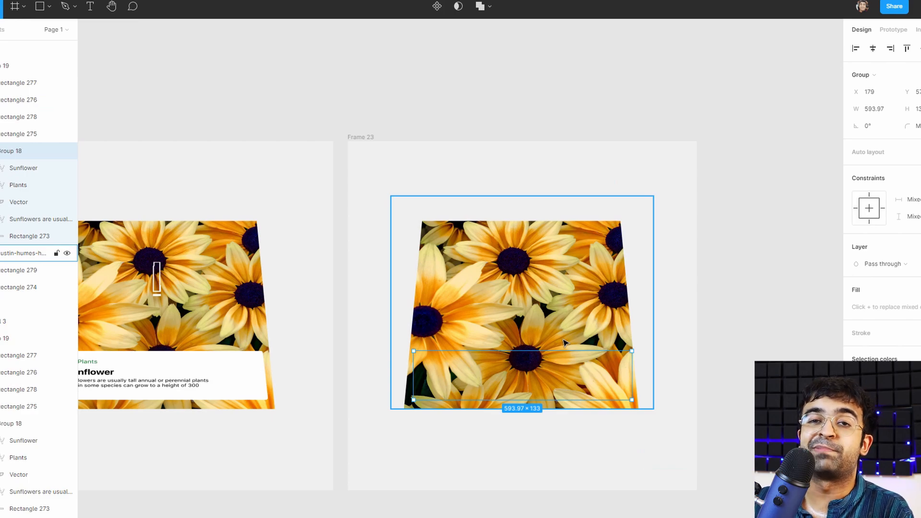
click(505, 285)
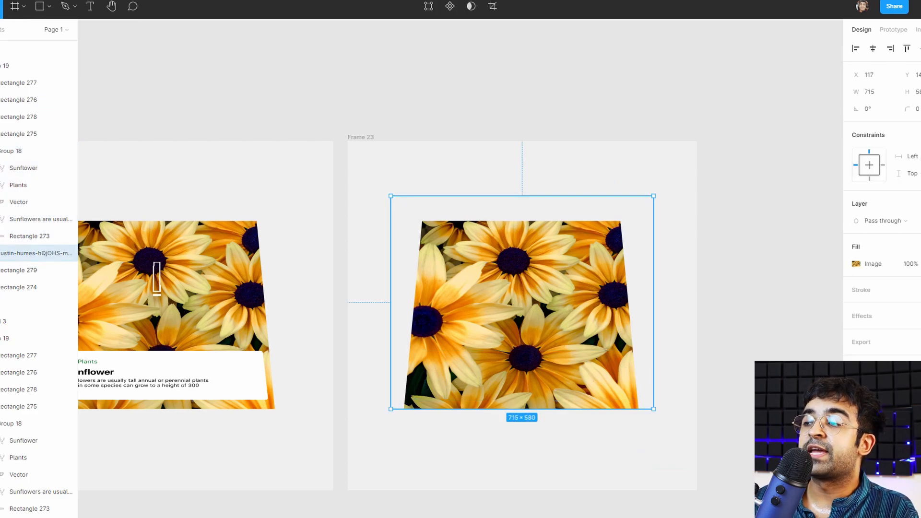
text(0)
key(Return)
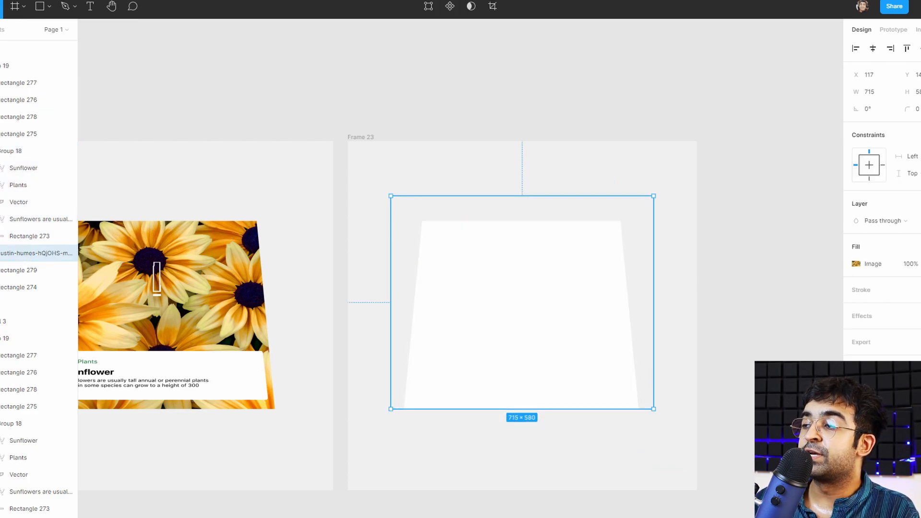
double_click(504, 326)
key(Escape)
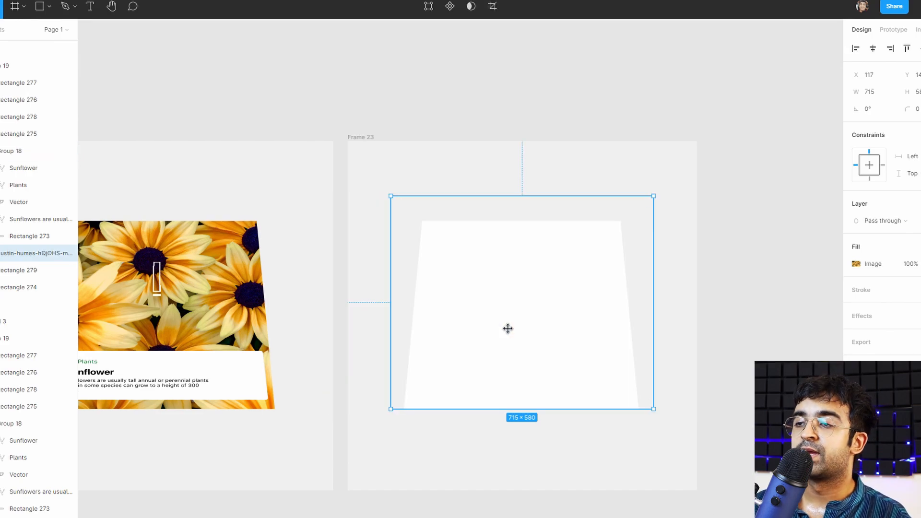
Move the slanted strip masking the white shape's left edge 100 px outward to X -82
click(408, 320)
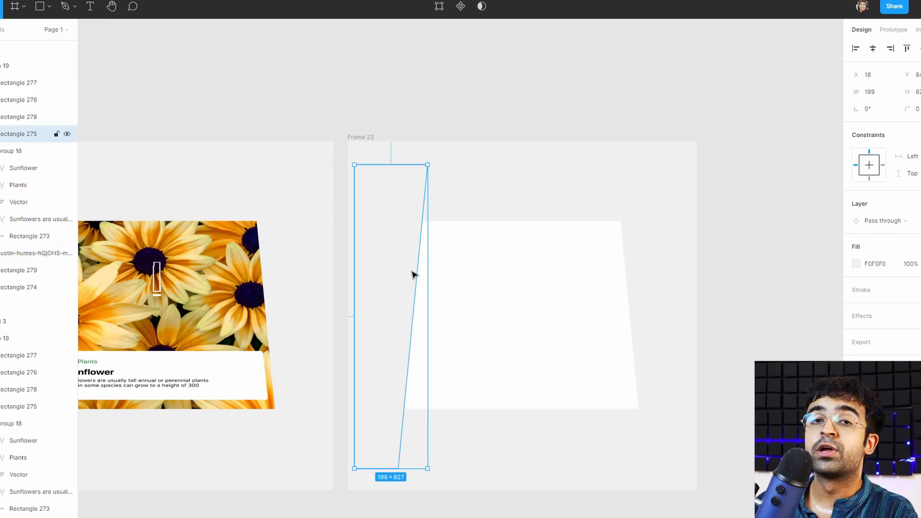
key(shift+Left)
key(shift+Left)
key(shift+Left)
key(shift+Left)
key(shift+Left)
key(shift+Left)
key(shift+Left)
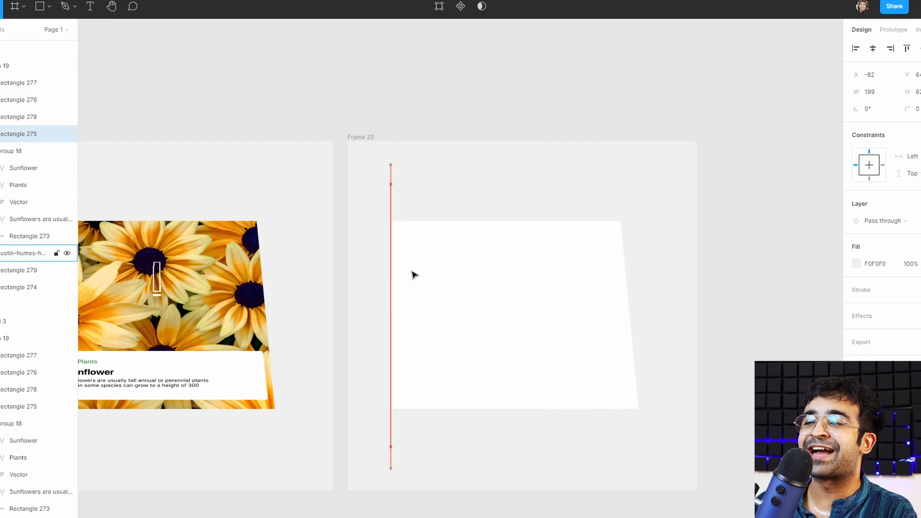
Move the horizontal strip masking the white shape's upper edge 100 px upward
click(458, 214)
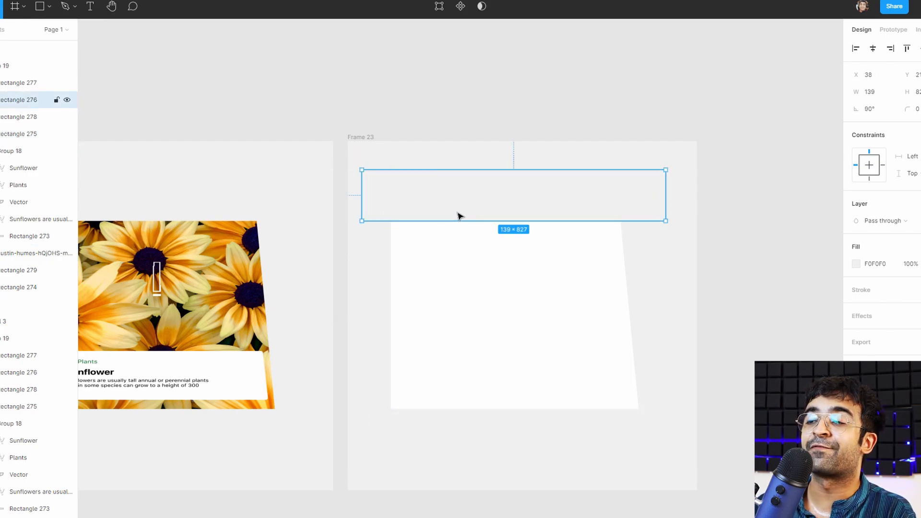
key(shift+Up)
key(shift+Up)
key(shift+Up)
key(shift+Up)
key(shift+Up)
key(shift+Up)
key(shift+Up)
key(shift+Up)
key(shift+Up)
key(shift+Up)
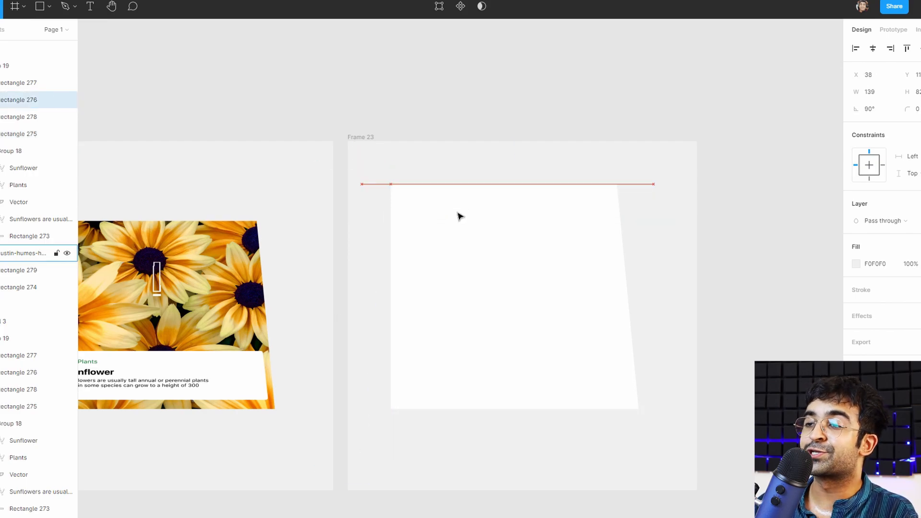
Move the slanted strip masking the white shape's right edge 90 px outward to X 817
click(631, 267)
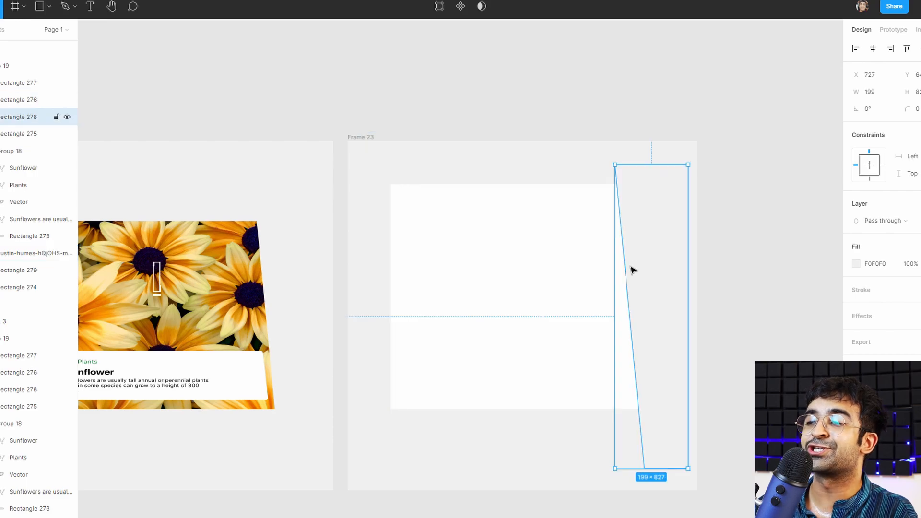
key(shift+Right)
key(shift+Right)
key(shift+Right)
key(shift+Right)
key(shift+Right)
key(shift+Right)
key(shift+Right)
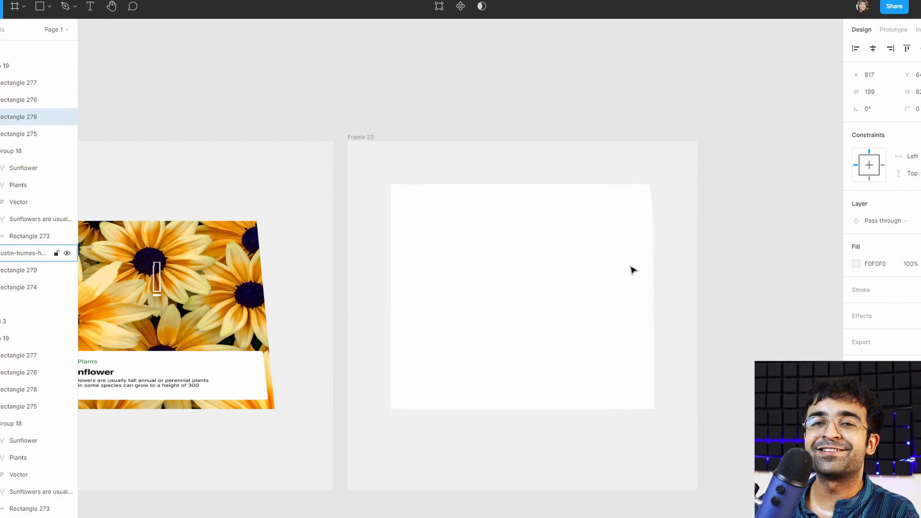
Move the horizontal strip masking the white shape's lower edge about 100 px downward
key(shift+Down)
key(shift+Down)
key(shift+Down)
key(shift+Down)
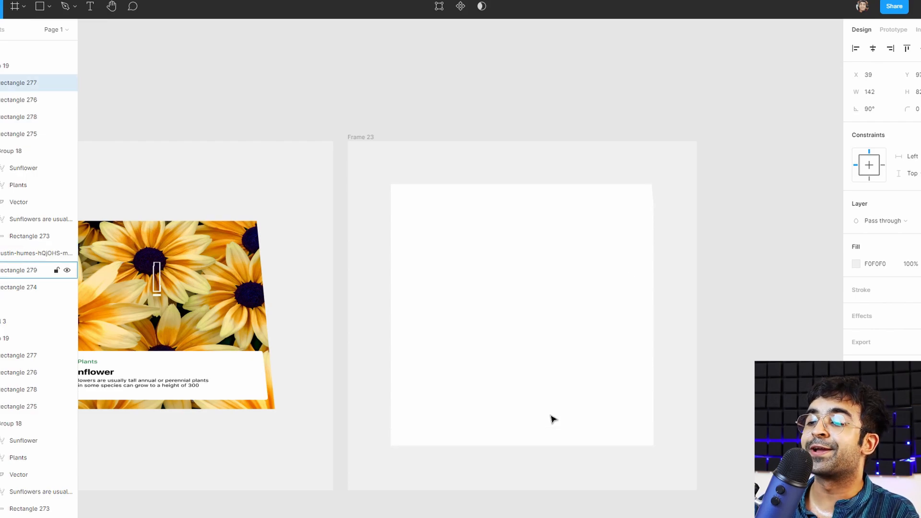
key(Escape)
Enlarge the white shape's group evenly around its center to 747 × 747
click(508, 382)
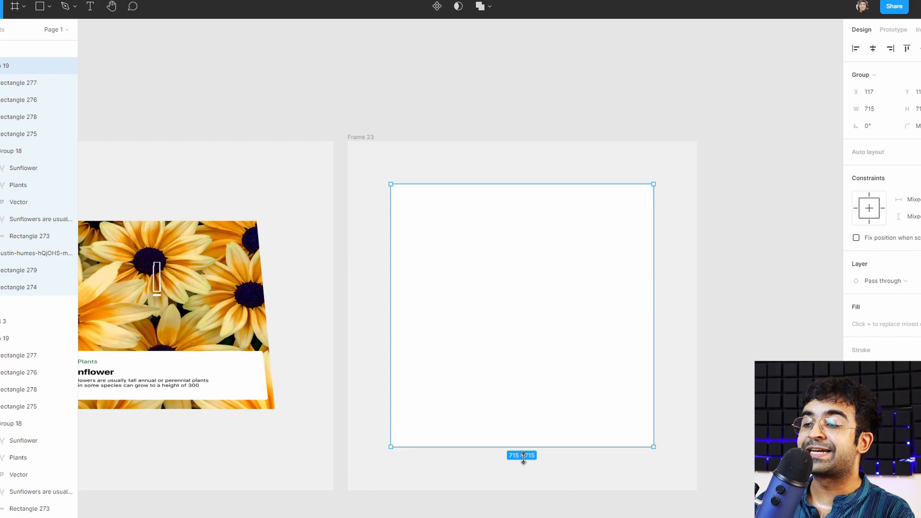
drag(523, 458, 527, 467)
drag(536, 418, 538, 416)
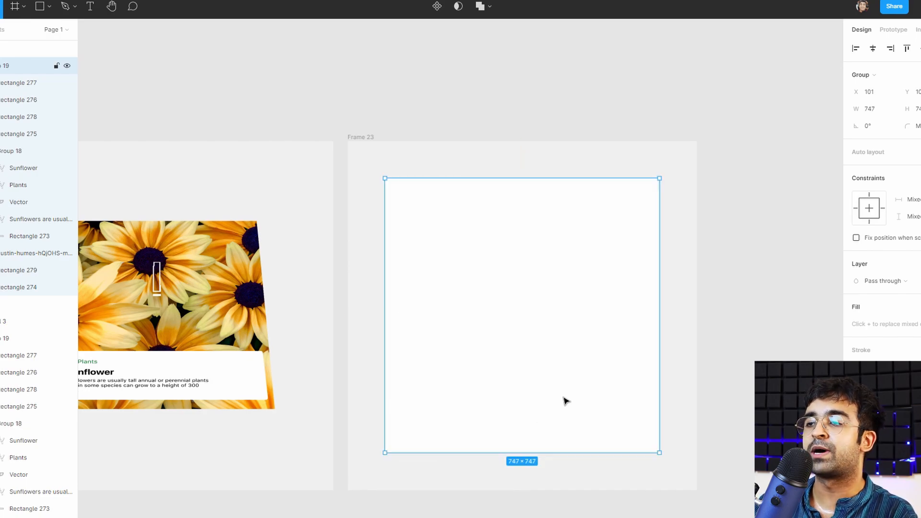
click(722, 270)
Paste the Sunflower article group with its back arrow onto the white shape, keeping only one copy
scroll(324, 196, up, 2)
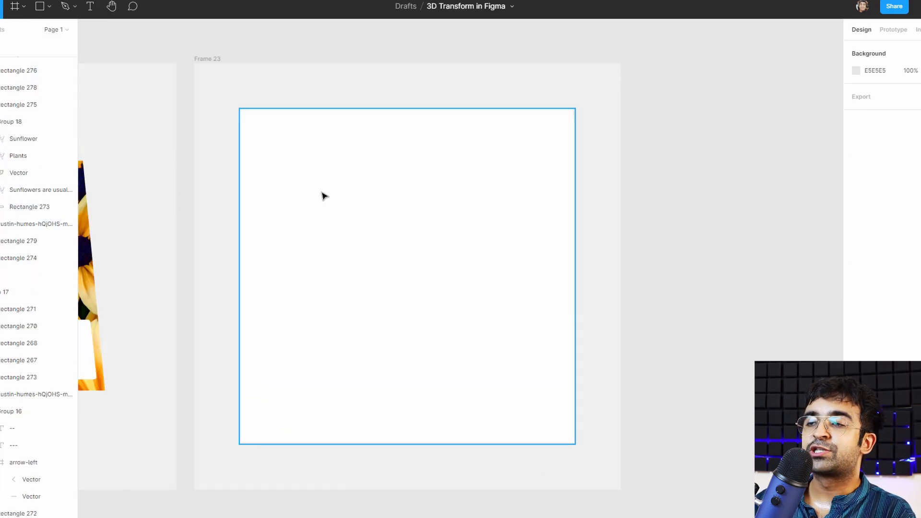
click(324, 196)
key(ctrl+v)
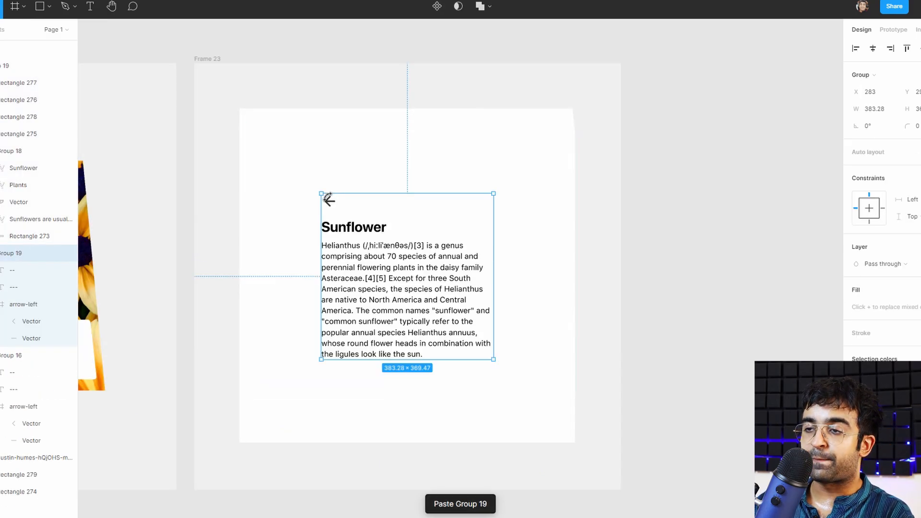
drag(389, 293, 305, 211)
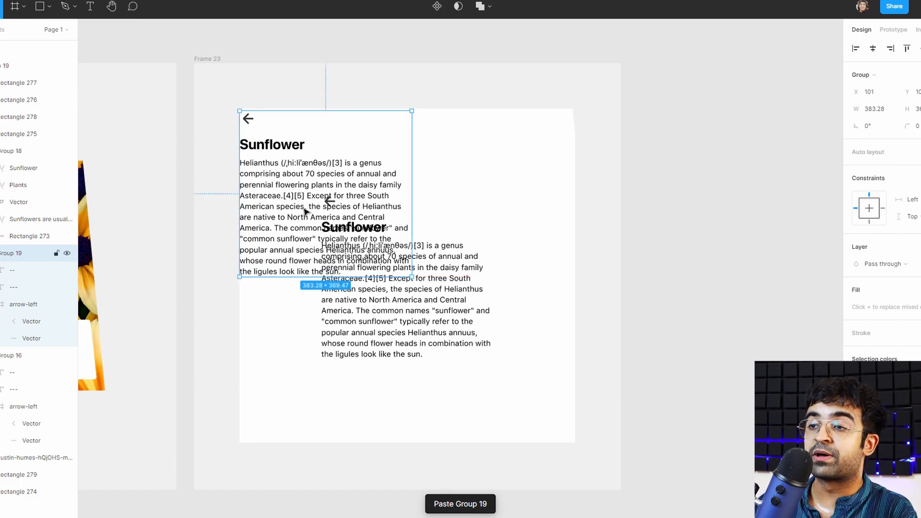
key(Delete)
double_click(357, 274)
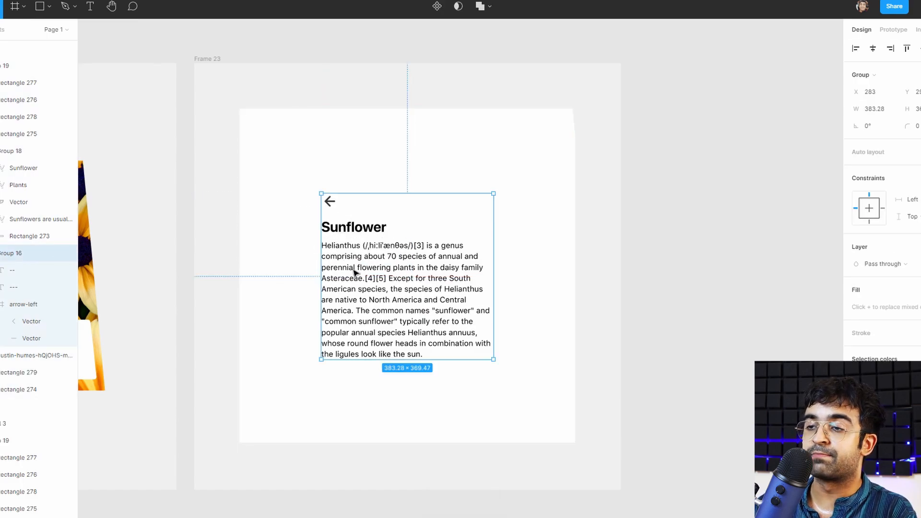
Scale the article group proportionally to about 626 × 603 and center it on the white shape
drag(356, 274, 300, 210)
key(k)
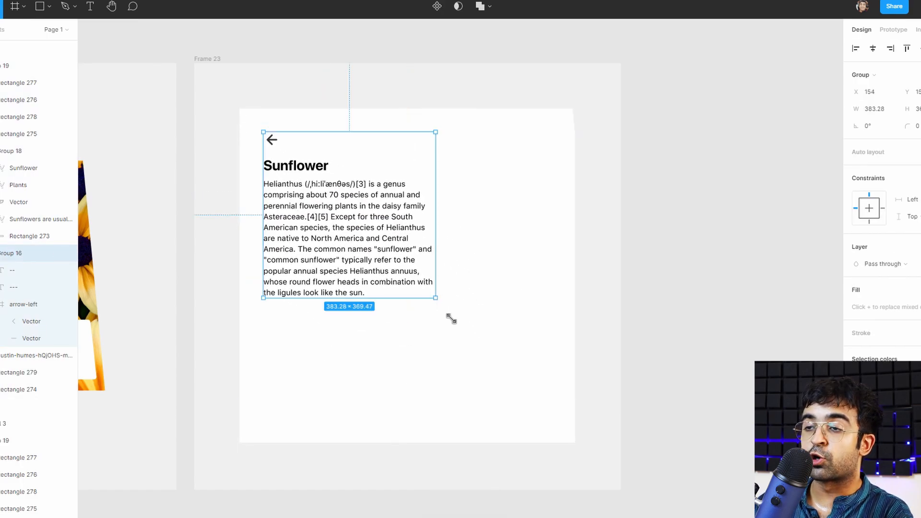
drag(450, 319, 530, 414)
drag(442, 323, 451, 336)
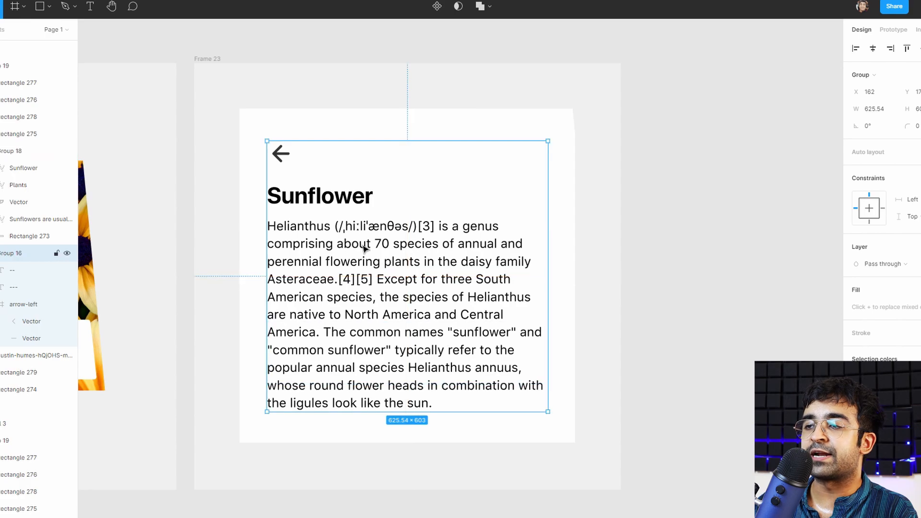
key(Escape)
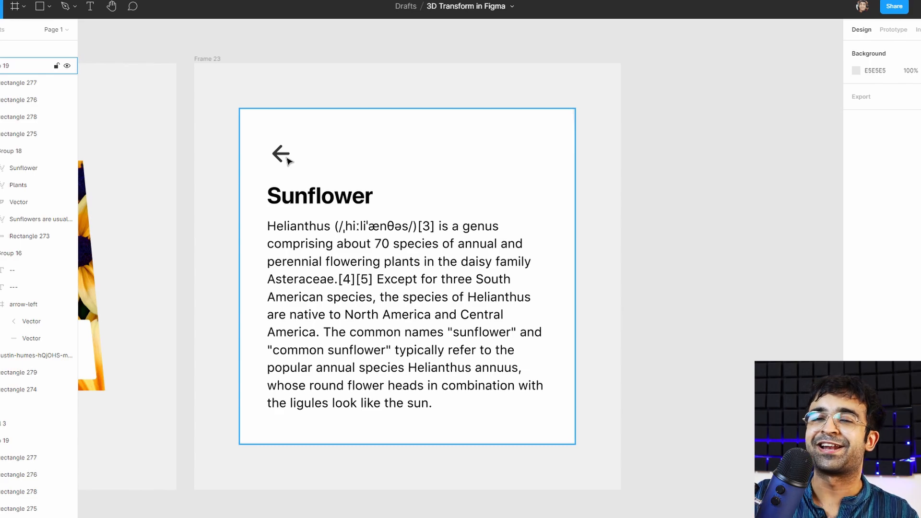
Place a duplicate of Frame 22 directly below the original
scroll(620, 307, down, 5)
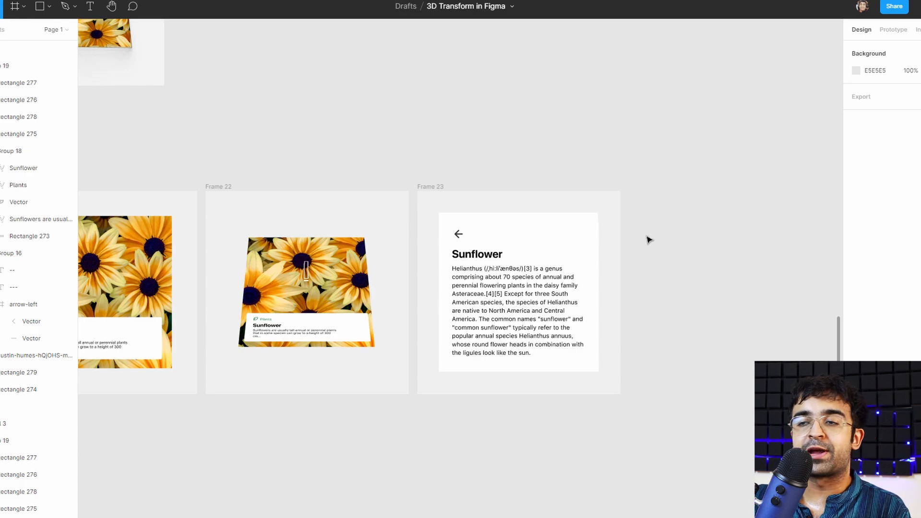
drag(523, 212, 573, 126)
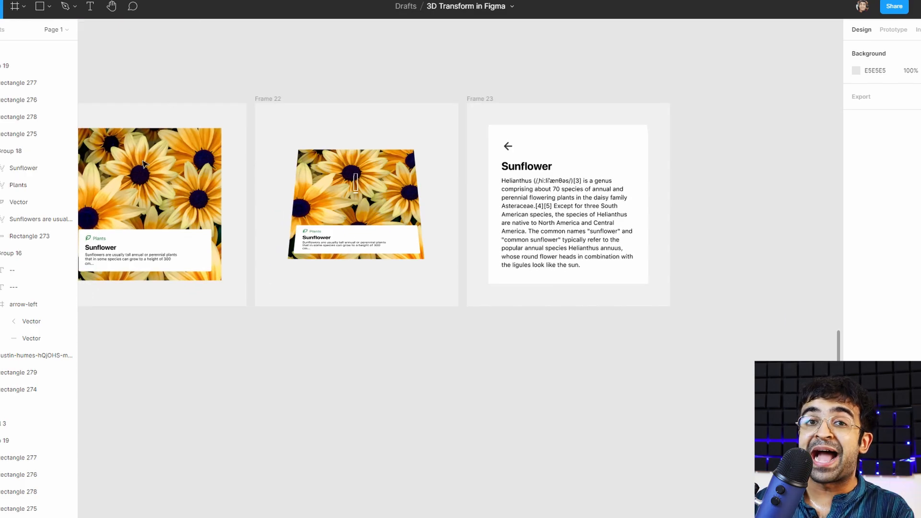
click(268, 99)
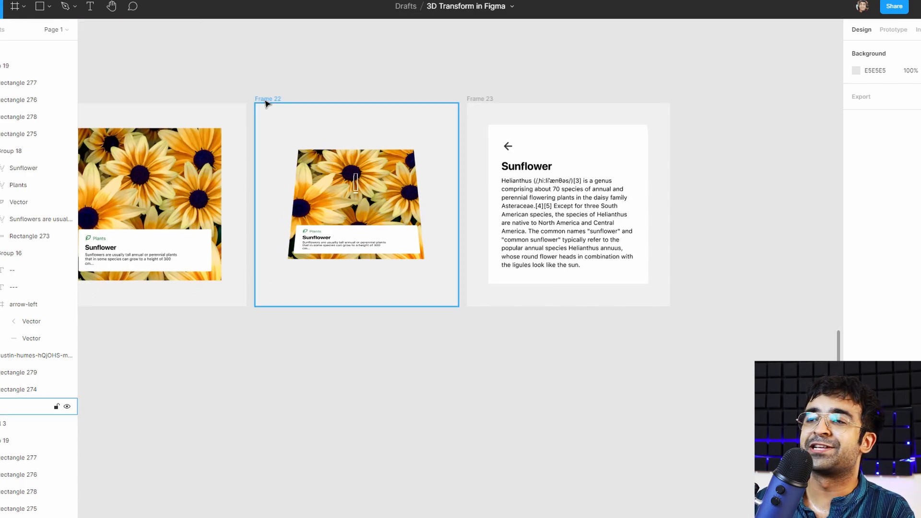
alt+drag(267, 99, 274, 328)
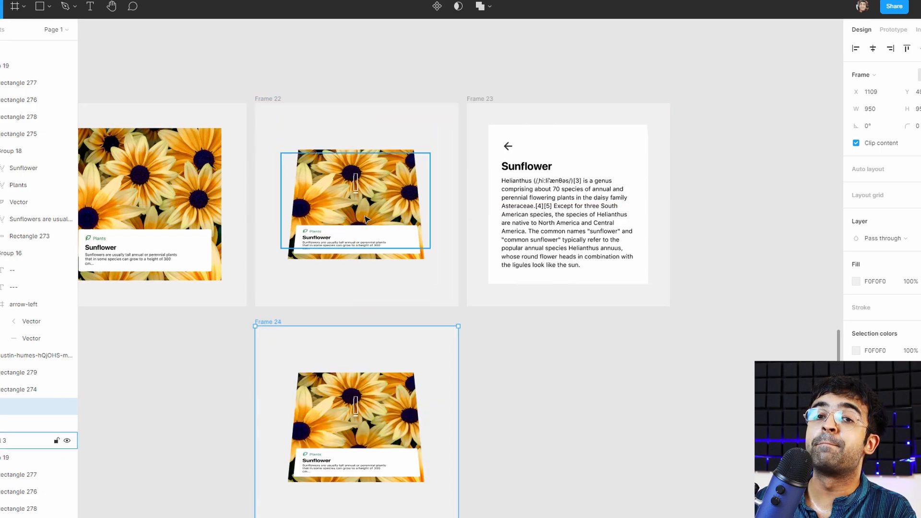
key(Escape)
scroll(510, 428, down, 2)
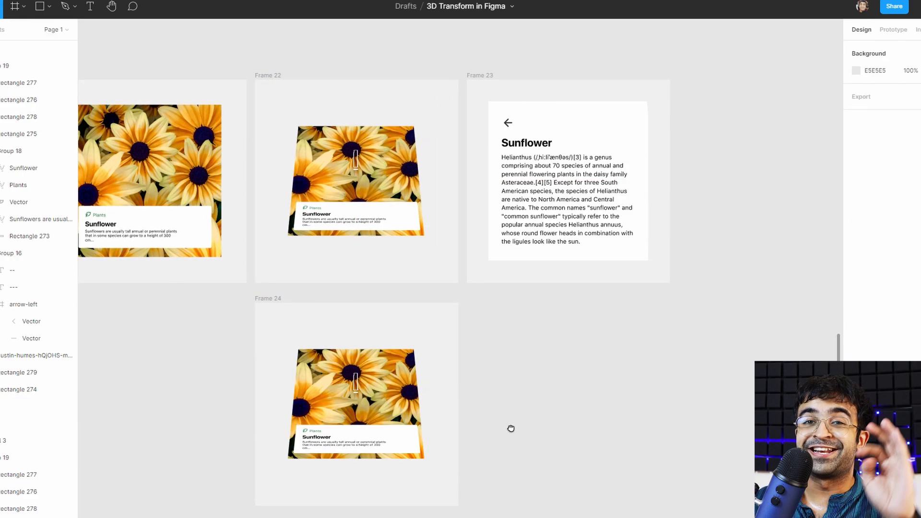
Create a prototype connection from Frame 21, the flat sunflower card, to Frame 22
scroll(349, 379, up, 3)
scroll(350, 378, down, 2)
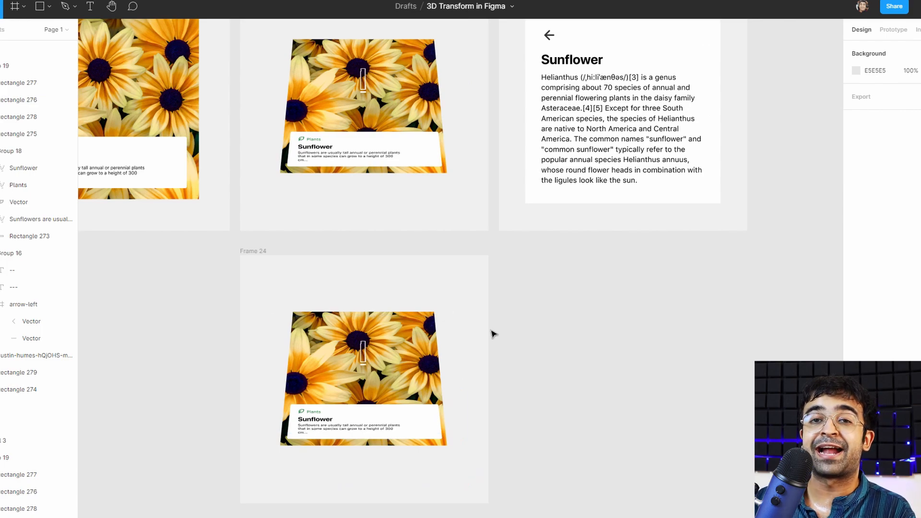
drag(510, 329, 548, 420)
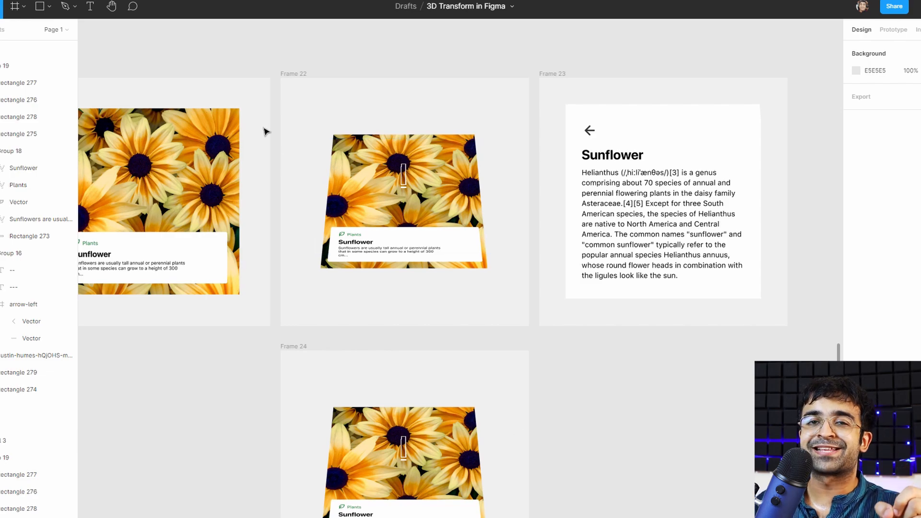
drag(263, 130, 407, 148)
click(186, 91)
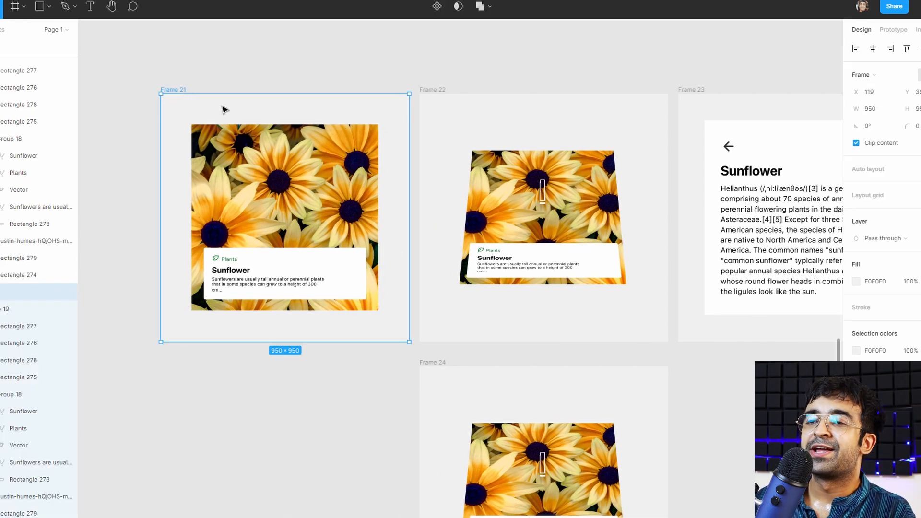
click(892, 30)
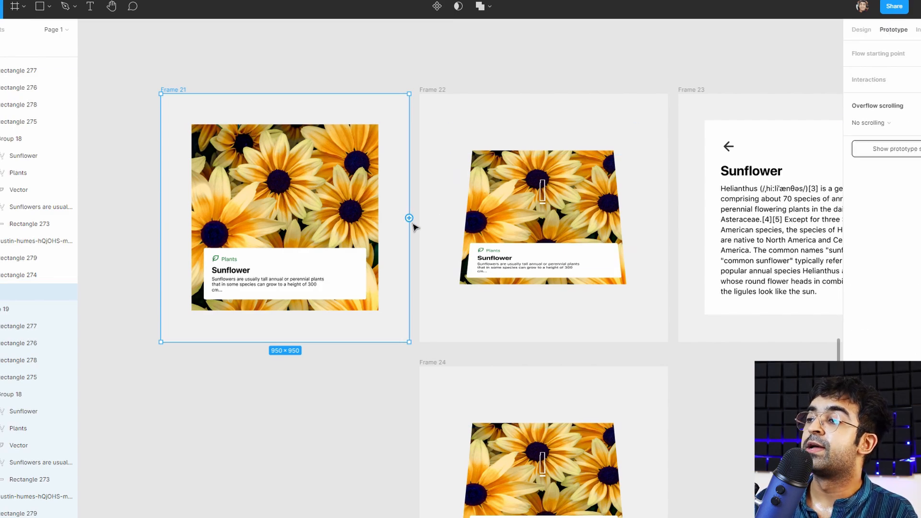
scroll(415, 227, up, 3)
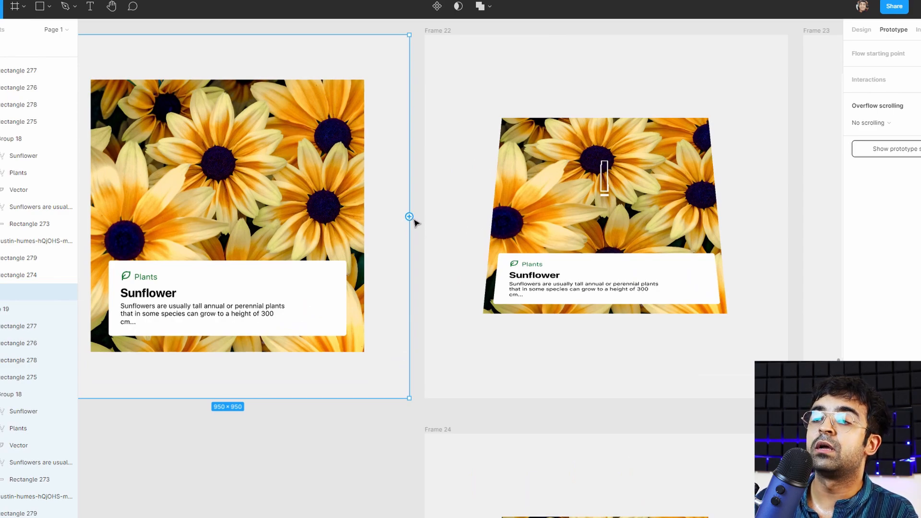
drag(409, 216, 432, 77)
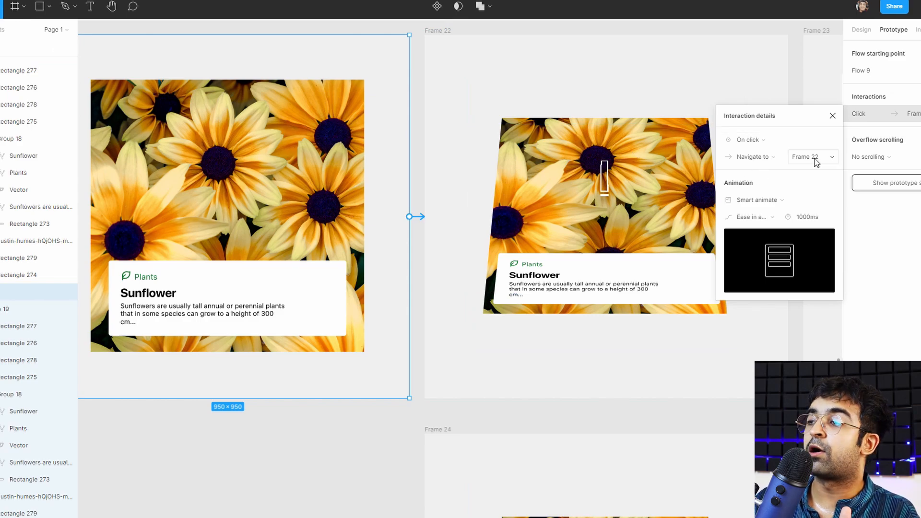
Set the Frame 21 interaction's animation to Smart animate with Ease in and out and a duration of 500 ms
click(763, 204)
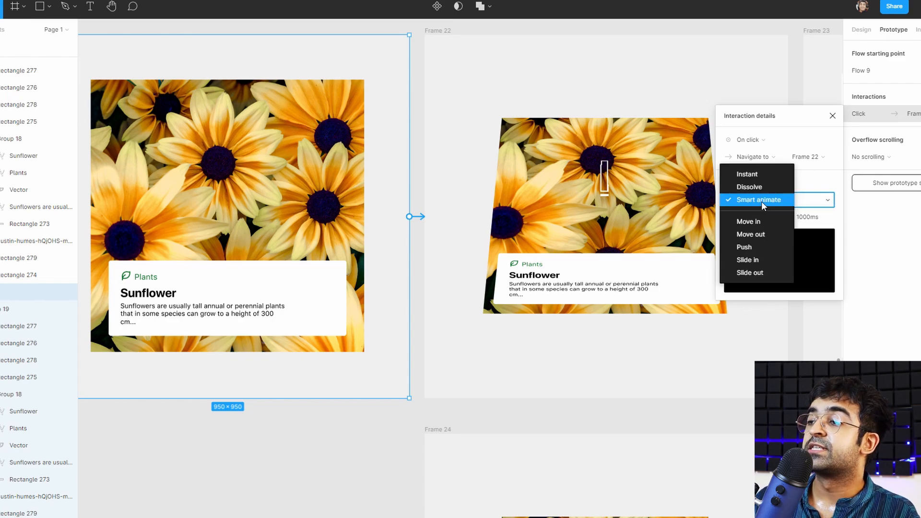
click(763, 205)
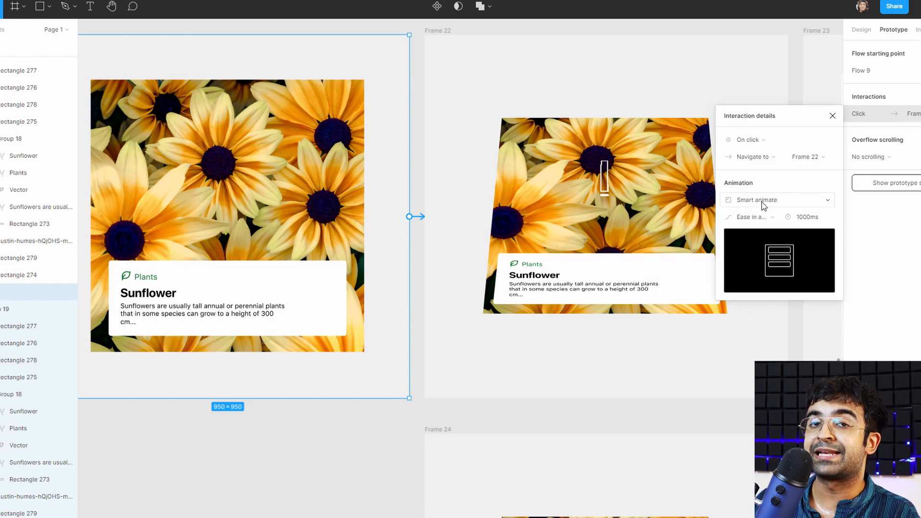
click(763, 218)
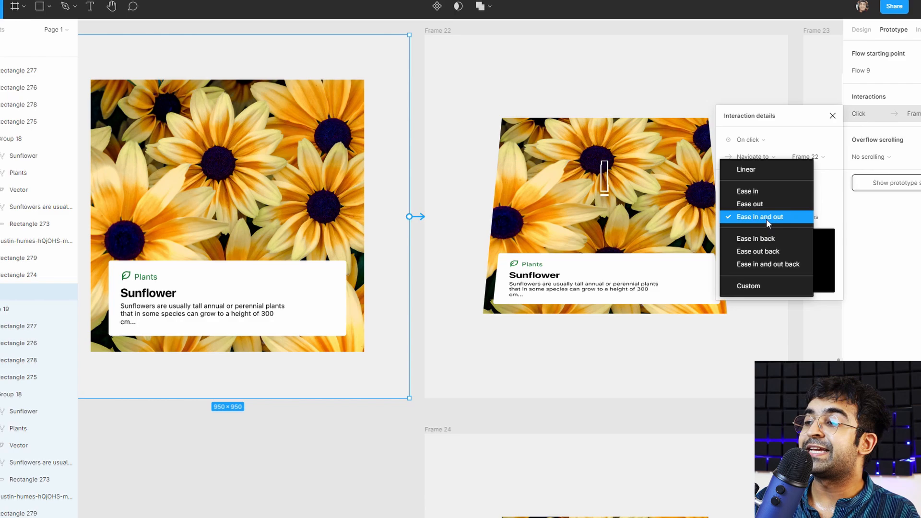
click(766, 219)
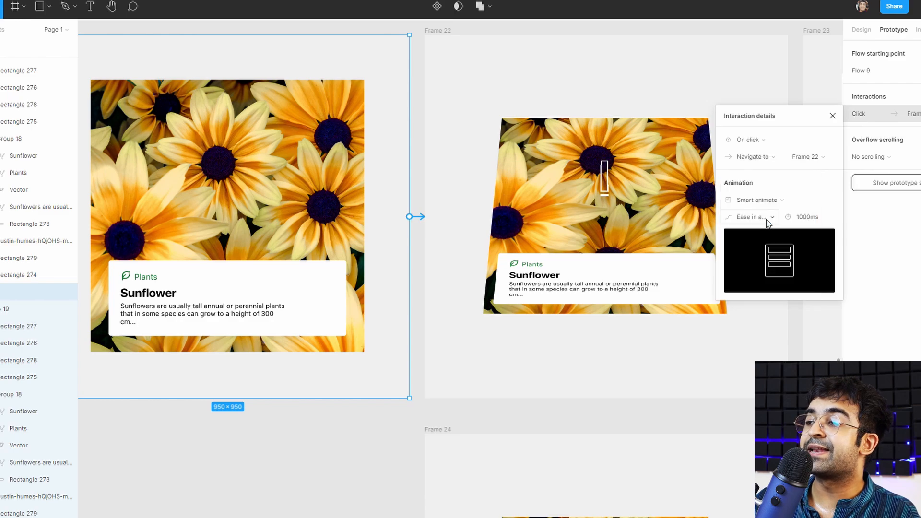
click(818, 221)
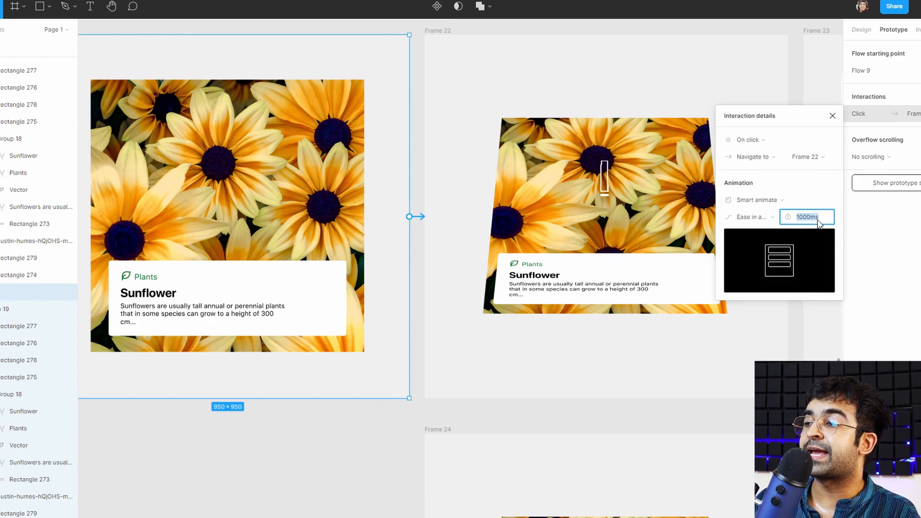
text(5)
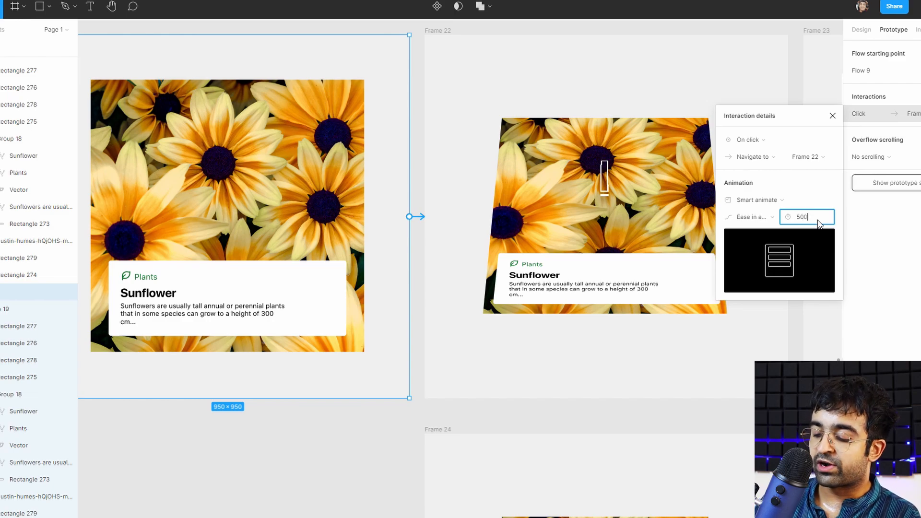
text(00)
key(Return)
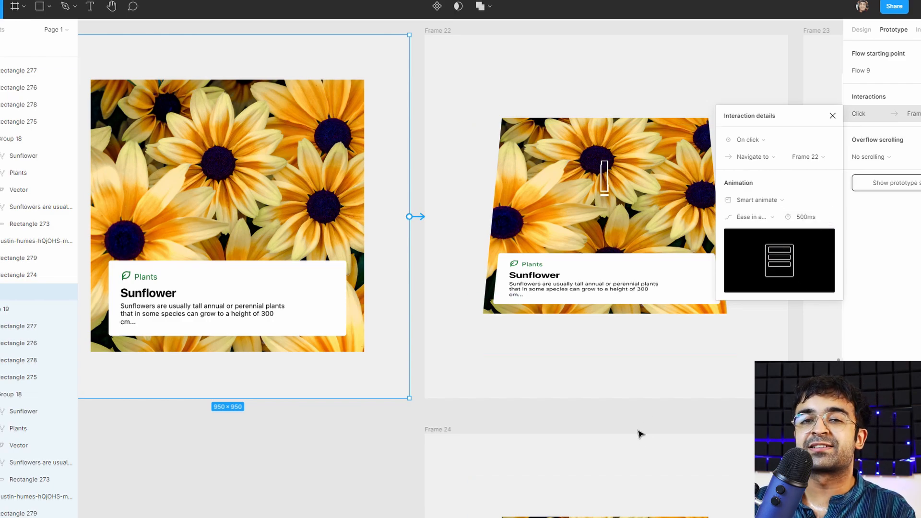
Create a prototype connection from Frame 22, the tilted card, to Frame 23 and set its trigger to After delay
scroll(639, 435, right, 5)
click(278, 76)
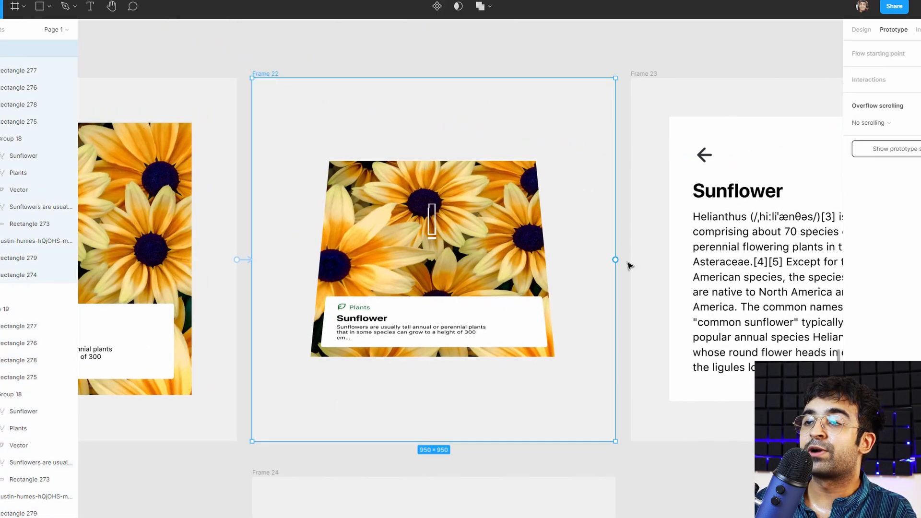
drag(618, 262, 689, 184)
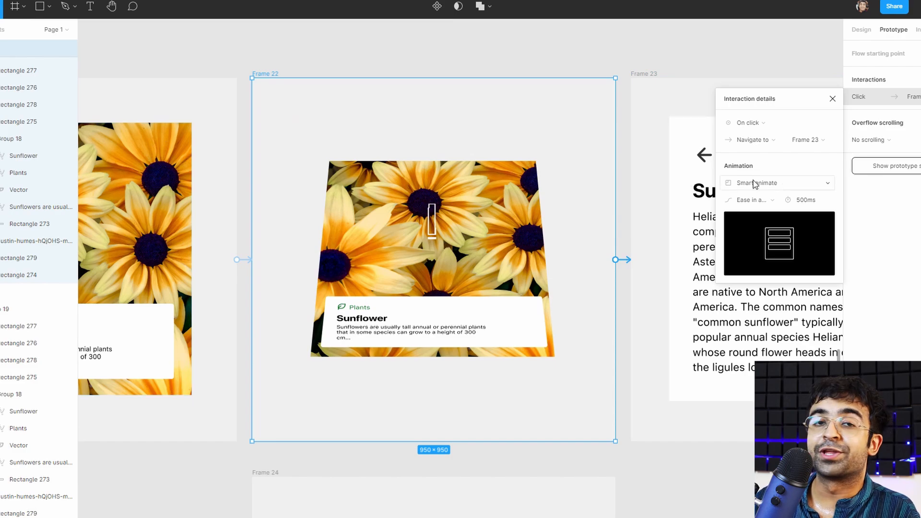
click(760, 122)
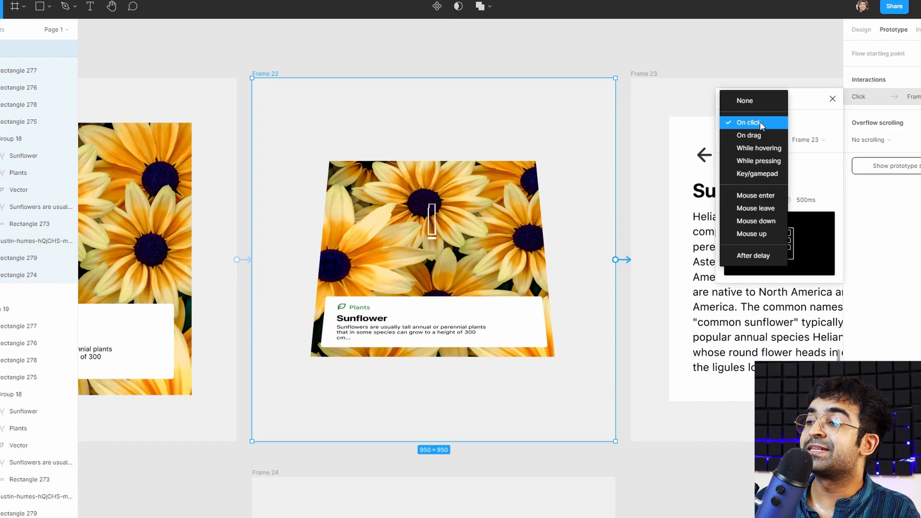
click(762, 258)
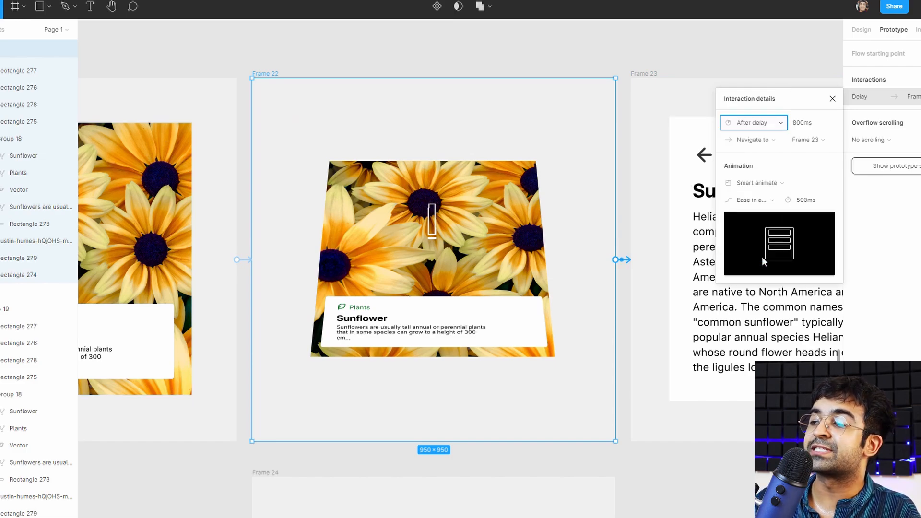
Set the animation duration of the Frame 22 to Frame 23 interaction to 1000 ms
click(802, 201)
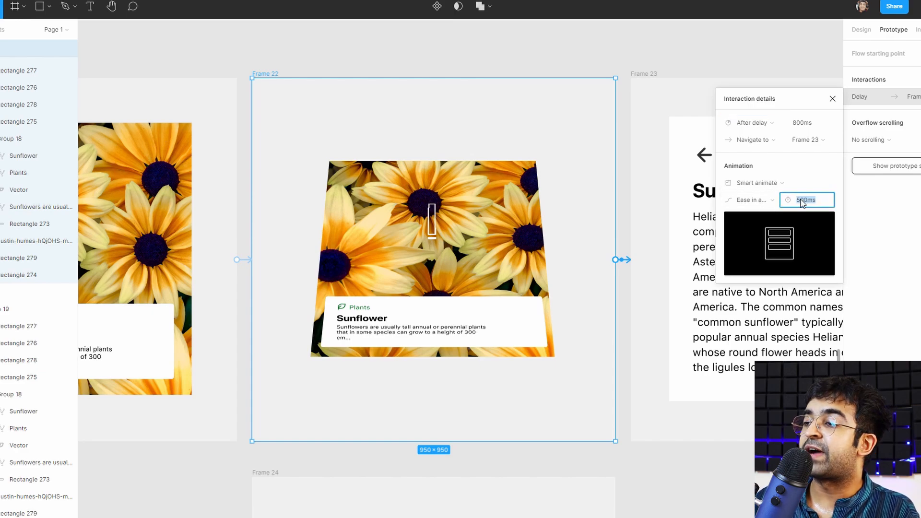
text(1000)
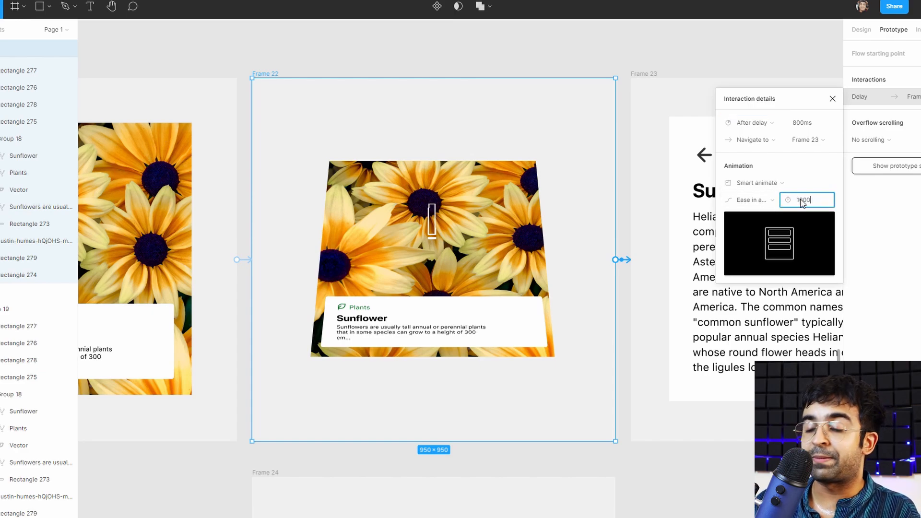
key(Return)
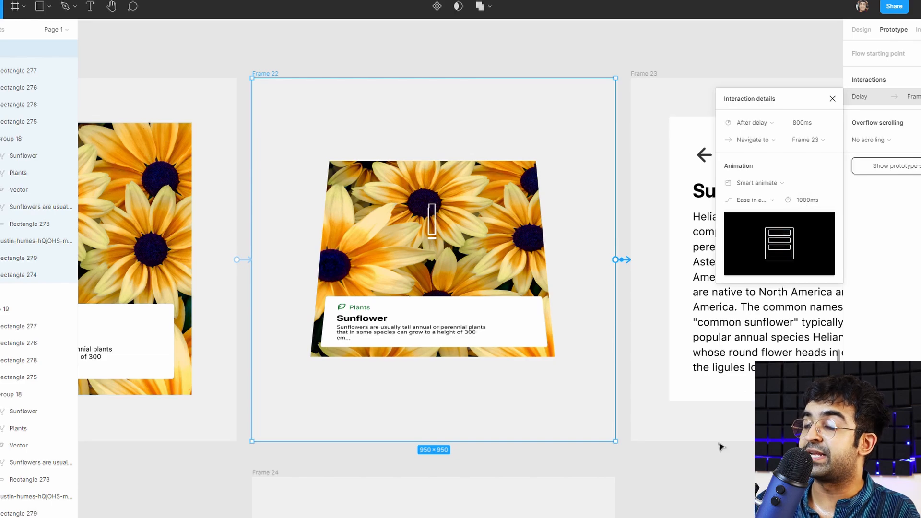
click(720, 446)
Redirect the prototype connection of Frame 23's back arrow to Frame 24 and set its animation duration to 600 ms
drag(736, 429, 685, 440)
scroll(654, 404, down, 5)
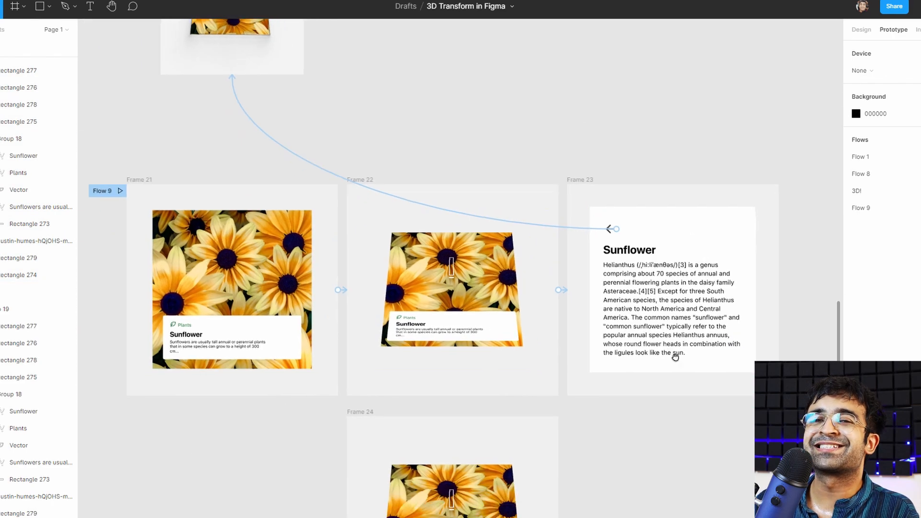
drag(614, 125, 493, 408)
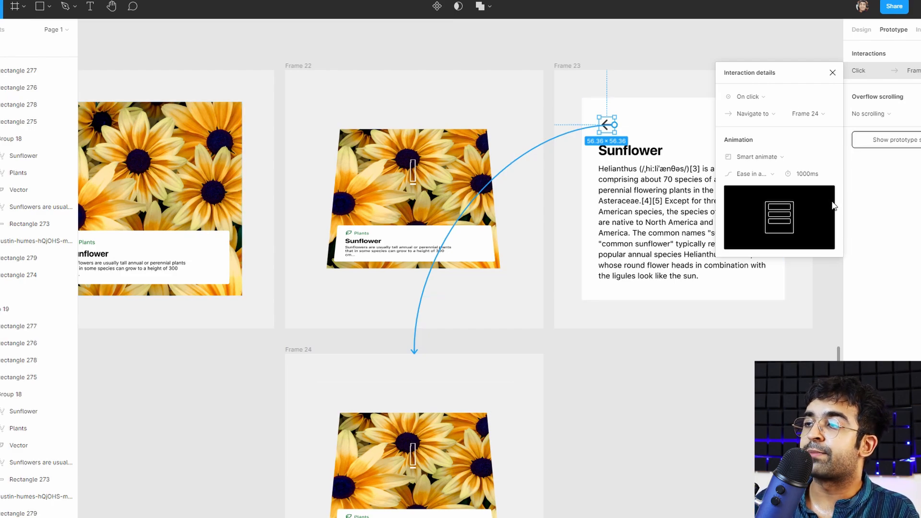
click(810, 173)
text(6)
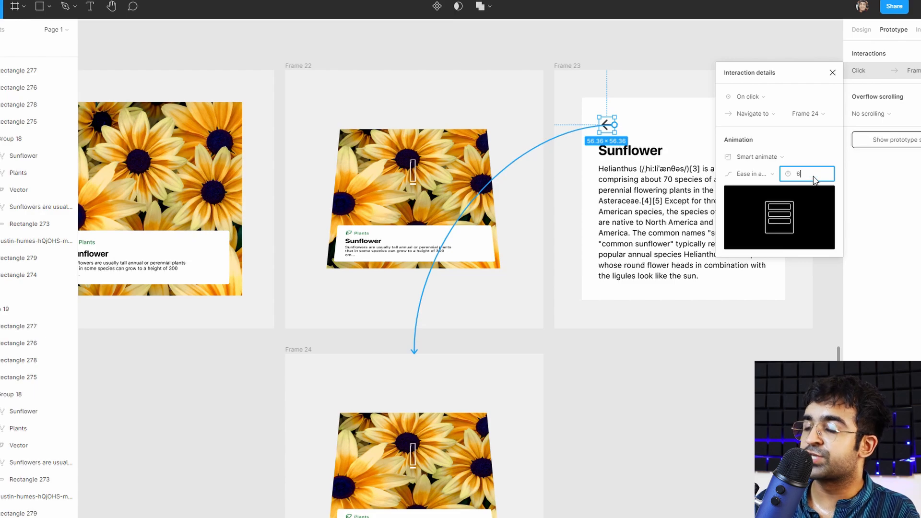
text(00)
key(Return)
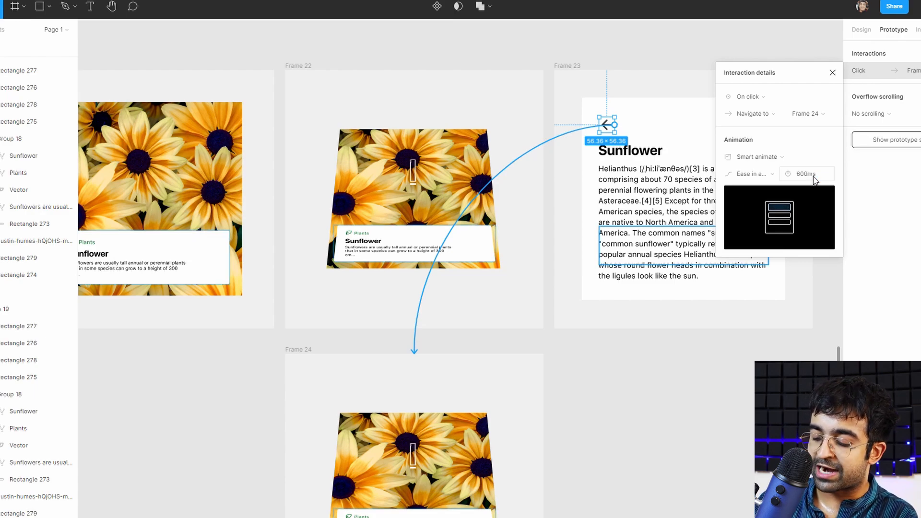
Create a prototype connection from Frame 24 to Frame 21 and set its animation duration to 200 ms
click(295, 351)
drag(543, 483, 246, 297)
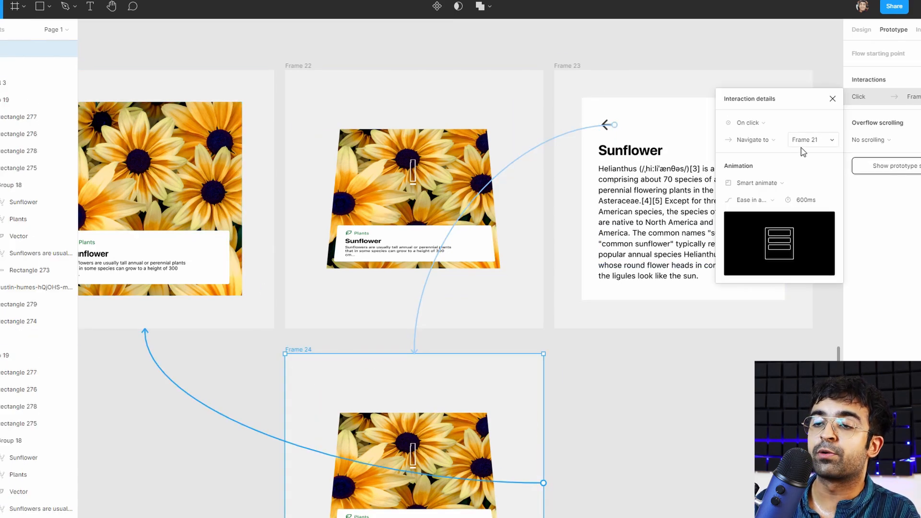
click(813, 206)
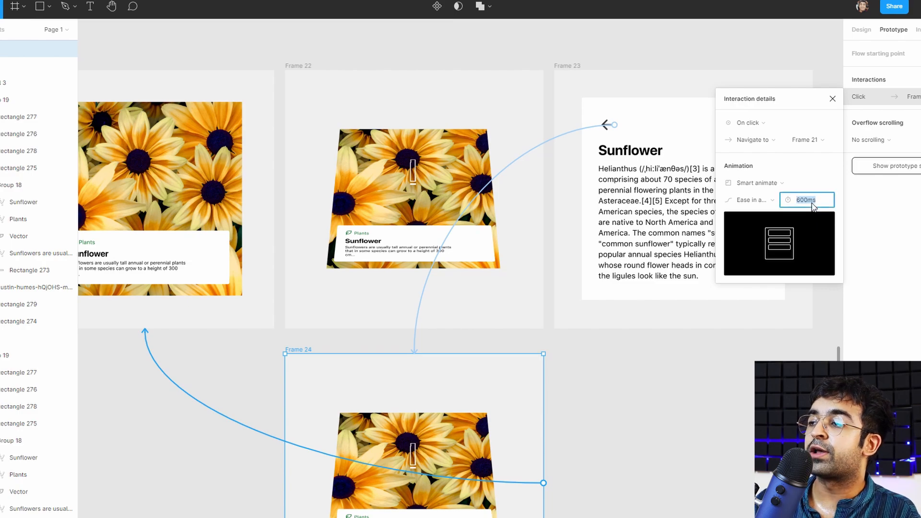
text(8)
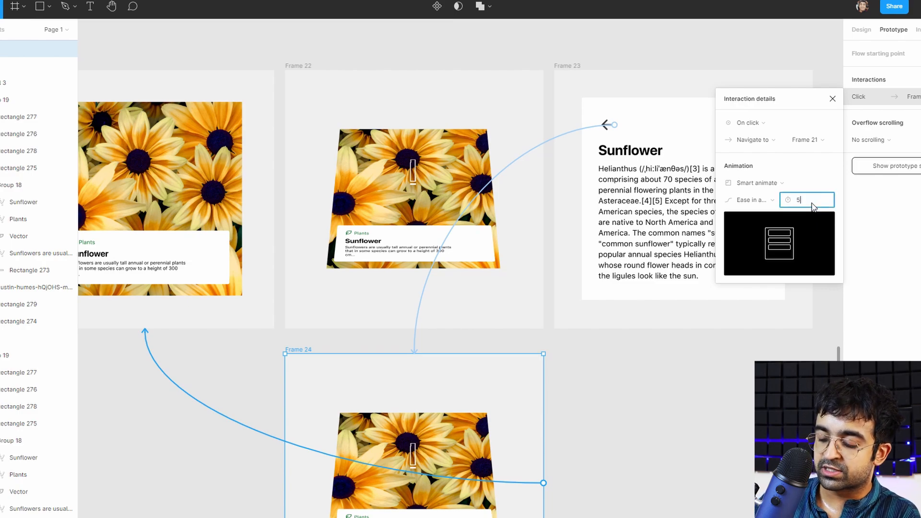
text(200)
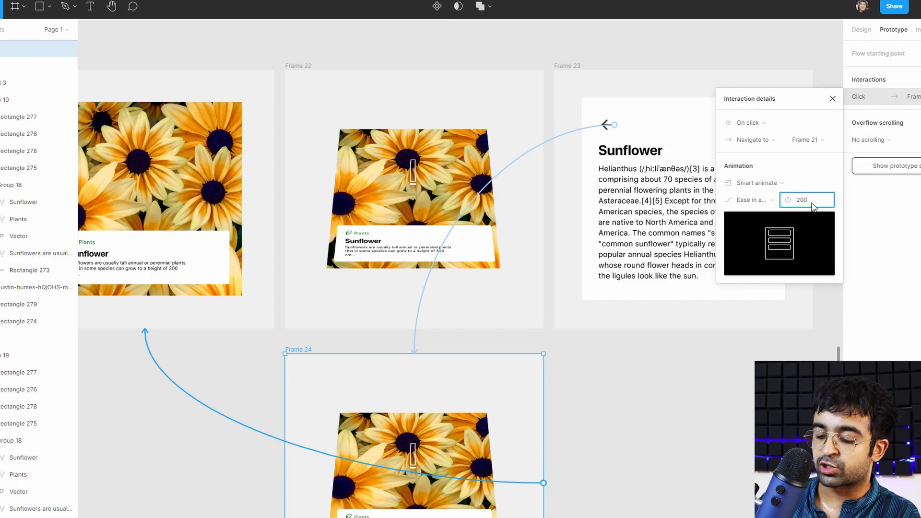
key(Return)
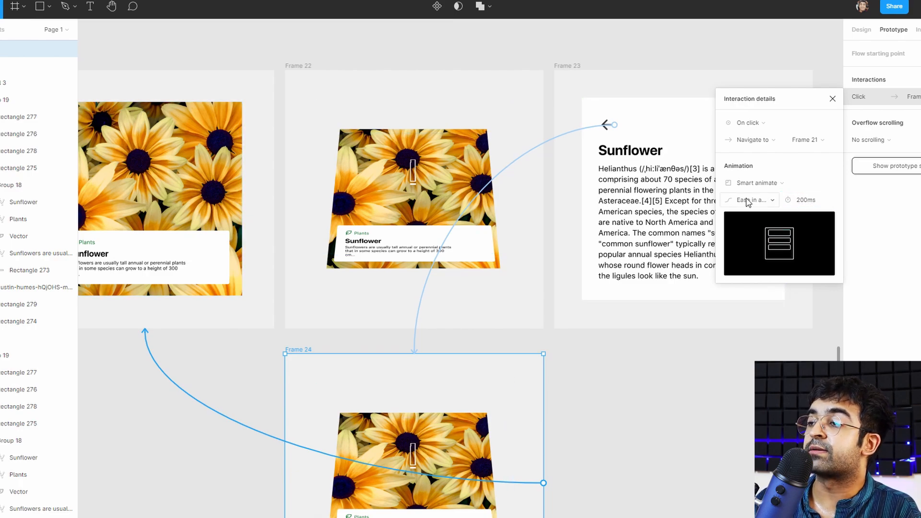
Rename the flow starting point of Frame 21 to 3D
click(315, 319)
drag(315, 319, 444, 382)
click(137, 143)
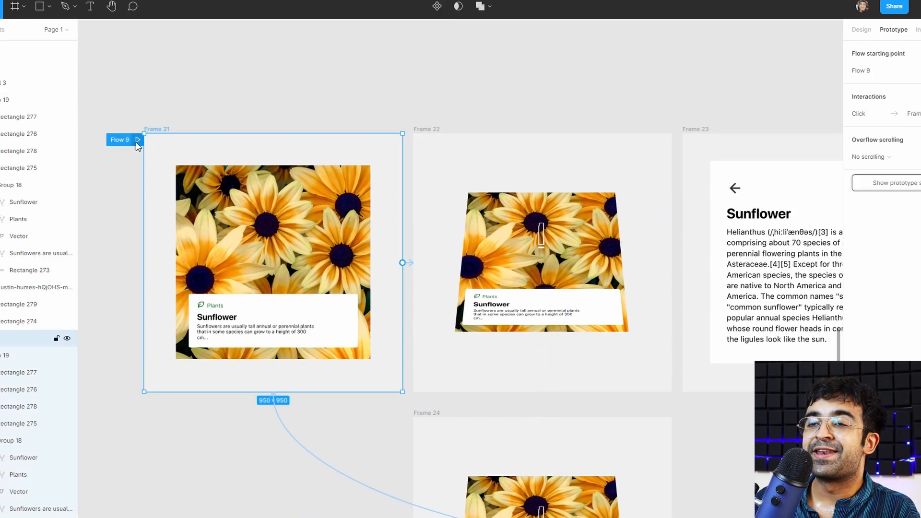
scroll(129, 147, up, 2)
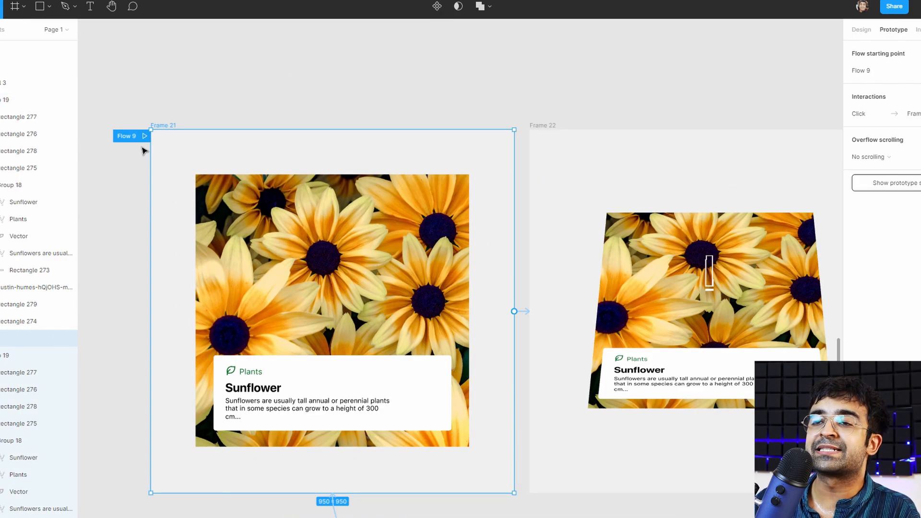
double_click(132, 139)
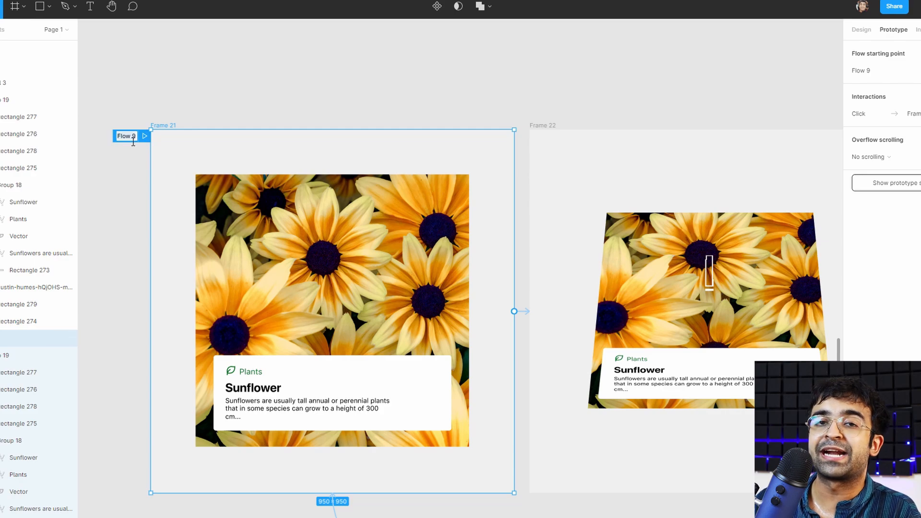
text(3D)
key(Return)
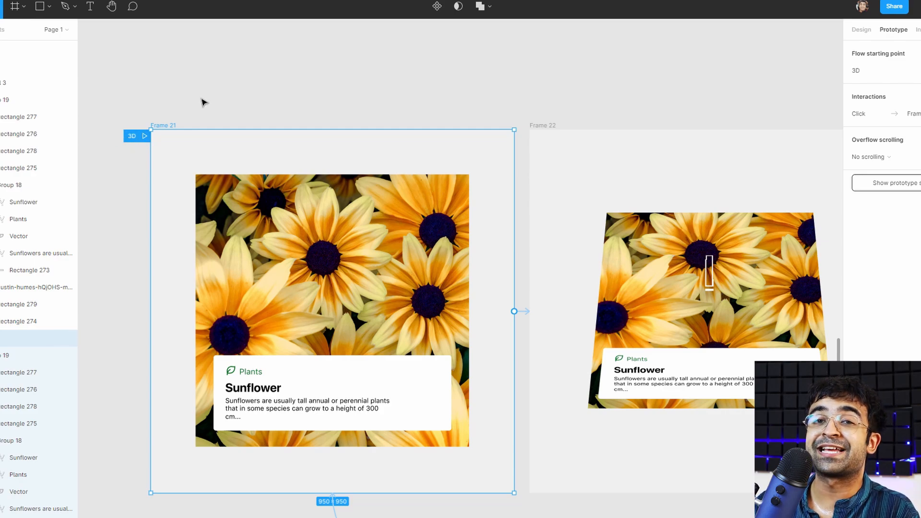
Play the 3D flow and test opening the sunflower card and returning with the article's back arrow
click(146, 137)
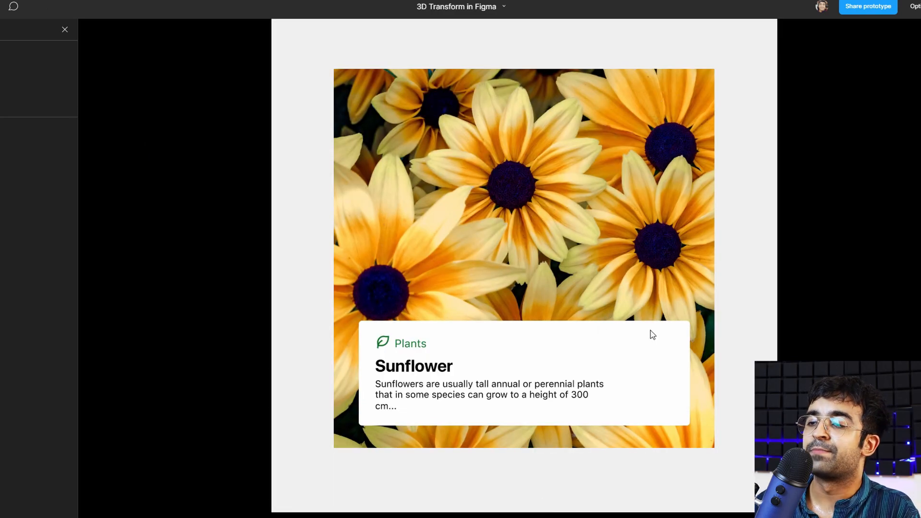
click(650, 333)
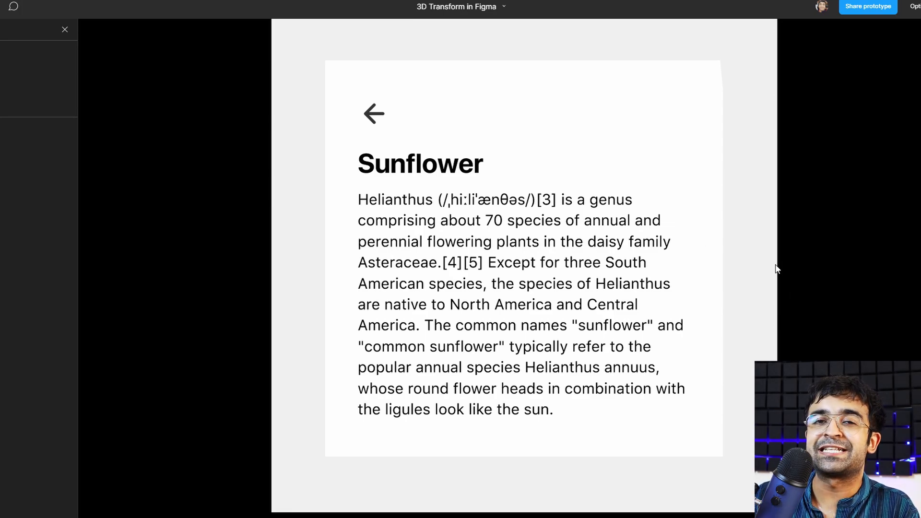
click(374, 126)
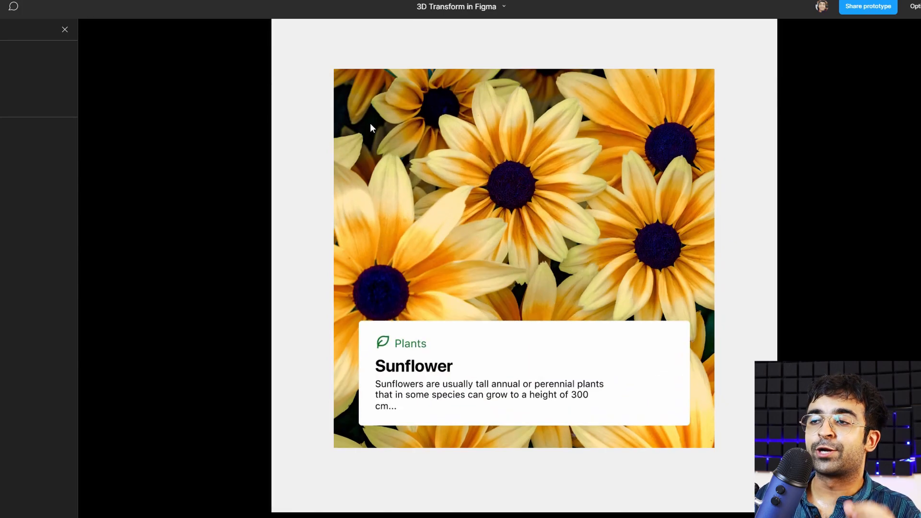